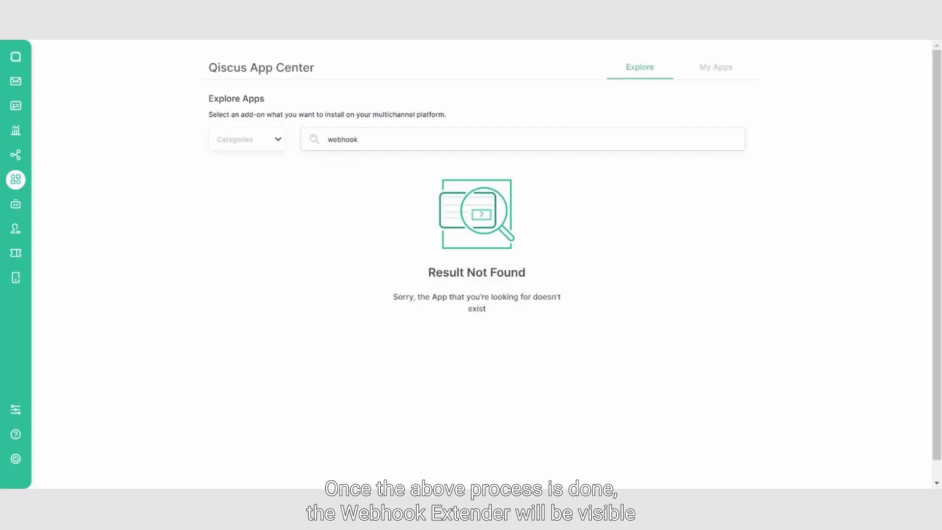
- On My Apps, confirm Webhook Extender's status changed from Requested to Installed
{"action": "left_click", "coordinate": [715, 68]}
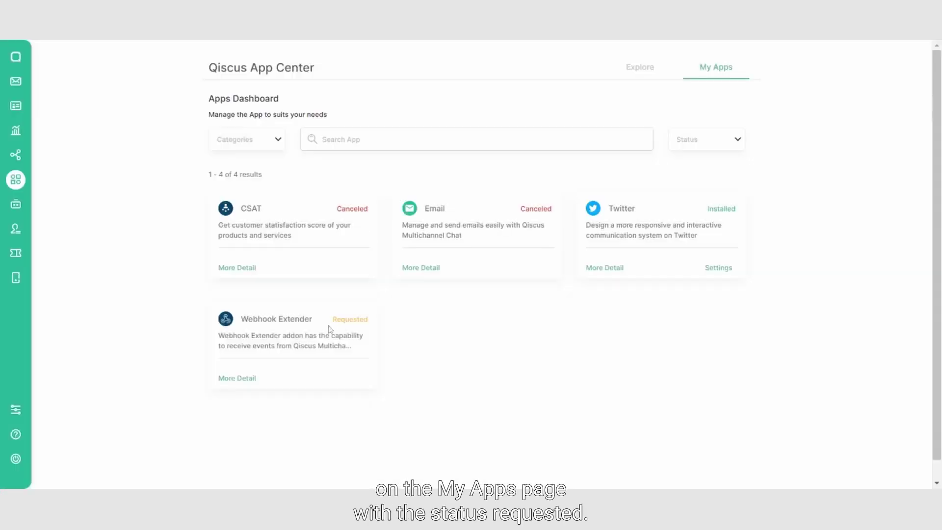
{"action": "left_click_drag", "start_coordinate": [330, 320], "coordinate": [430, 323]}
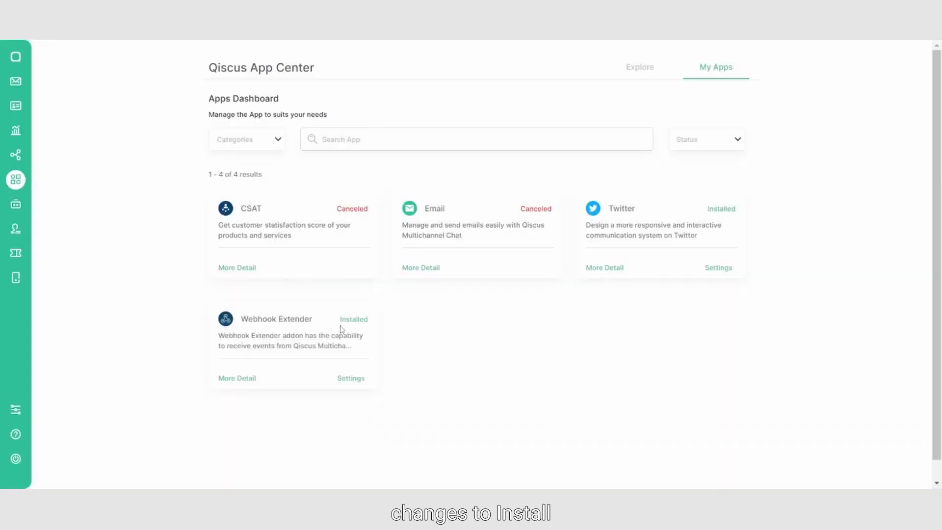
{"action": "left_click_drag", "start_coordinate": [349, 320], "coordinate": [444, 335]}
- From the Webhook Extender settings, start a new event target
{"action": "left_click", "coordinate": [397, 341]}
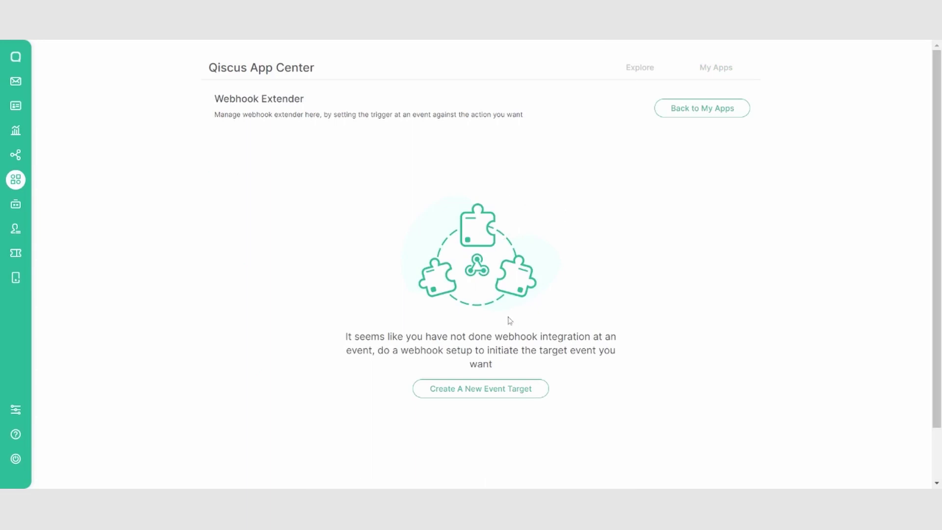
{"action": "left_click", "coordinate": [473, 390]}
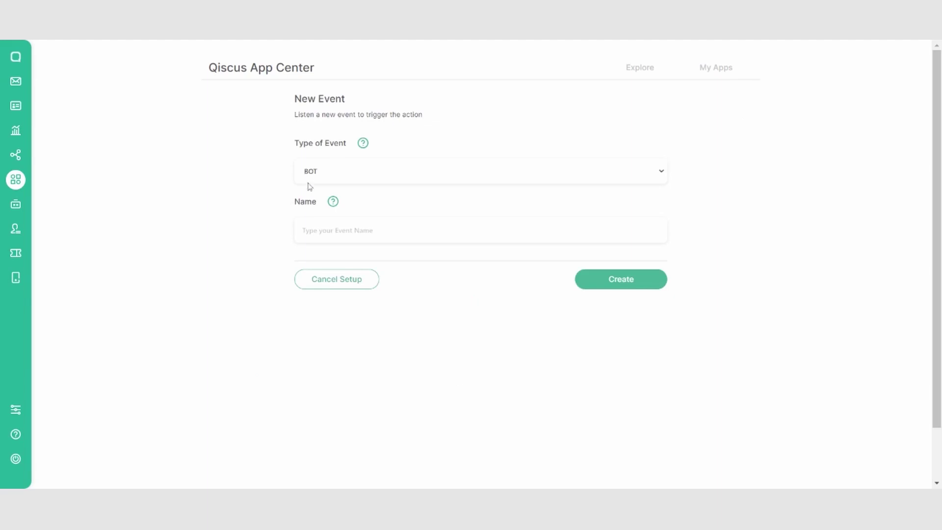
- Create a BOT-type event named 'Bot' and confirm it
{"action": "left_click", "coordinate": [319, 182]}
{"action": "left_click", "coordinate": [322, 191]}
{"action": "left_click", "coordinate": [319, 173]}
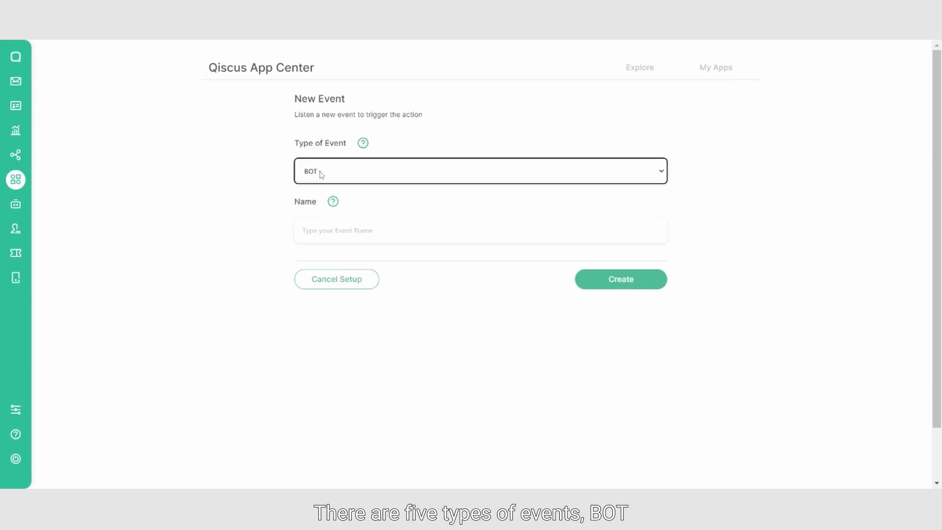
{"action": "left_click", "coordinate": [326, 204]}
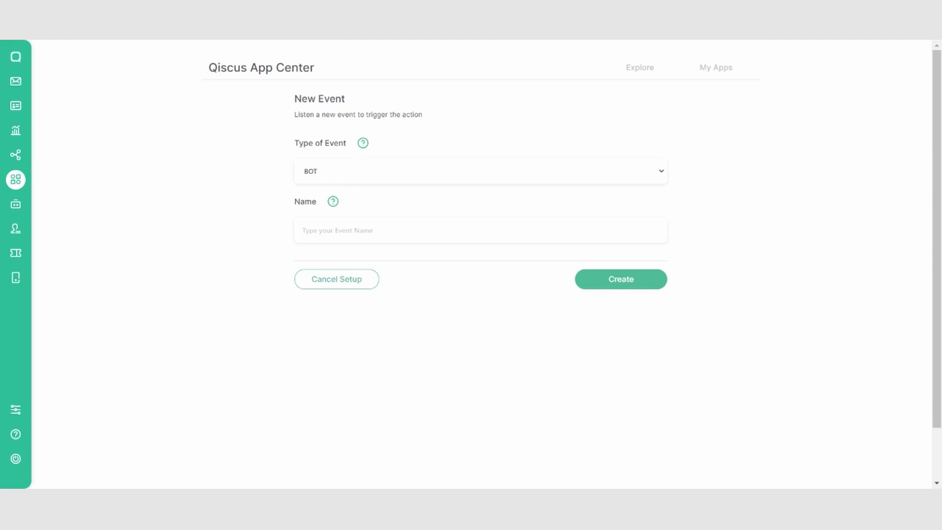
{"action": "left_click", "coordinate": [369, 176]}
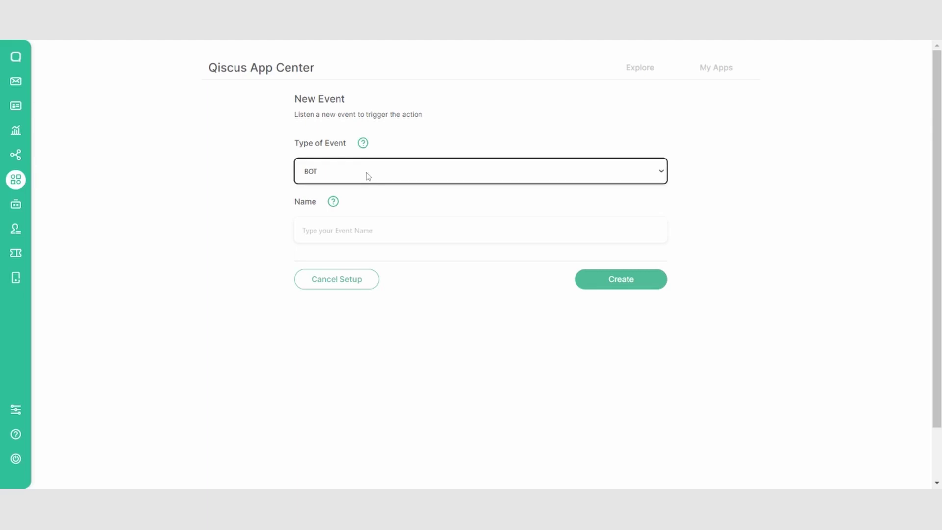
{"action": "left_click", "coordinate": [338, 230]}
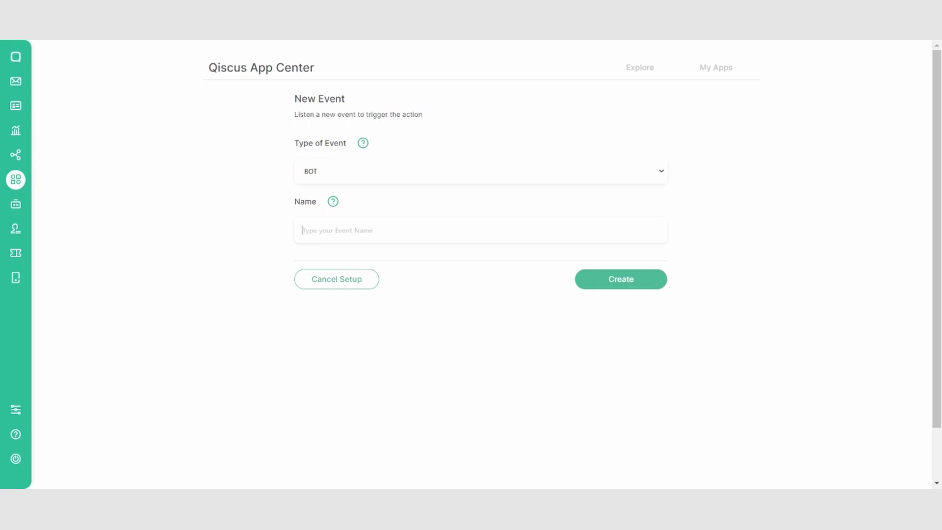
{"action": "type", "text": "Bot"}
{"action": "left_click", "coordinate": [602, 281]}
{"action": "left_click", "coordinate": [452, 307]}
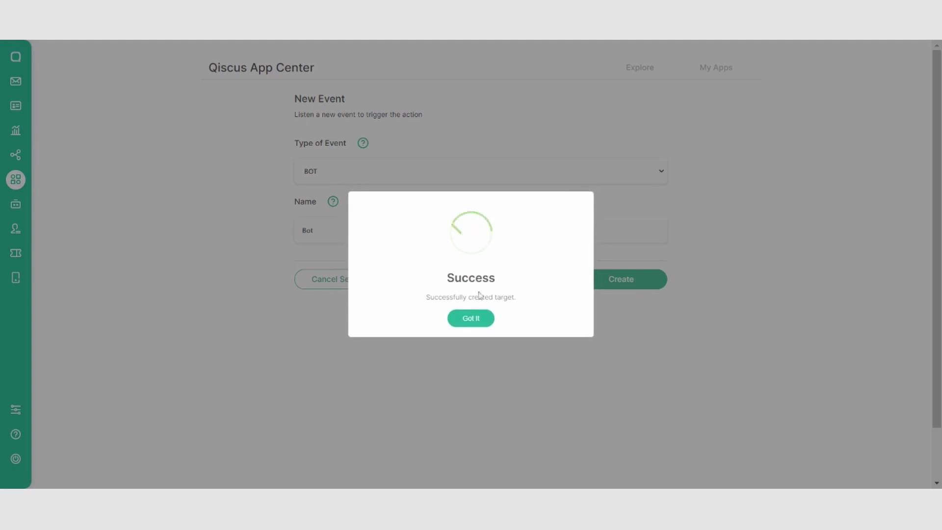
{"action": "left_click", "coordinate": [481, 320]}
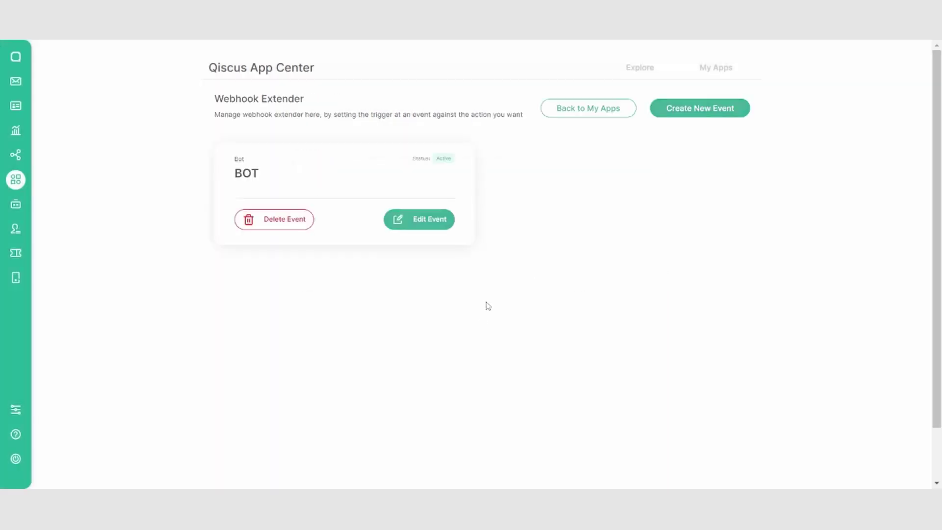
- Create a Custom Button event named 'Custom Button'
{"action": "left_click", "coordinate": [717, 110]}
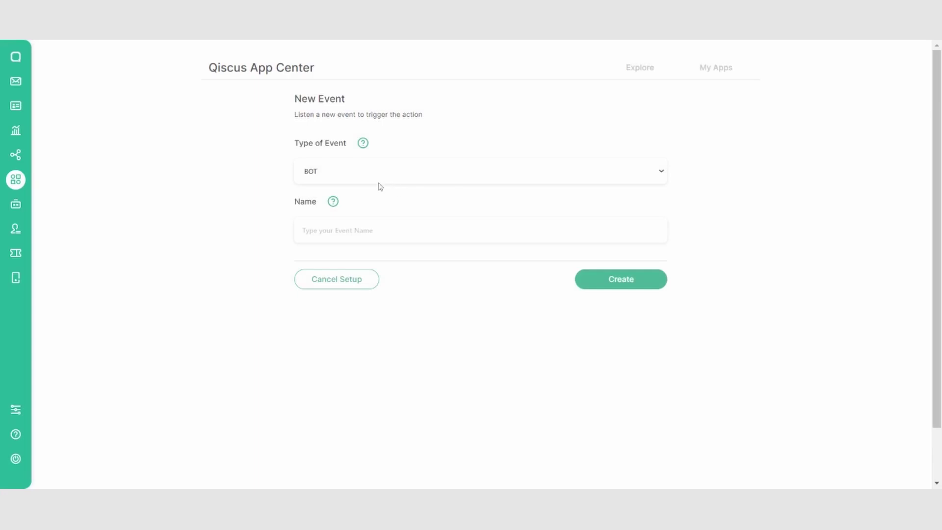
{"action": "left_click", "coordinate": [380, 187]}
{"action": "left_click", "coordinate": [314, 230]}
{"action": "type", "text": "F"}
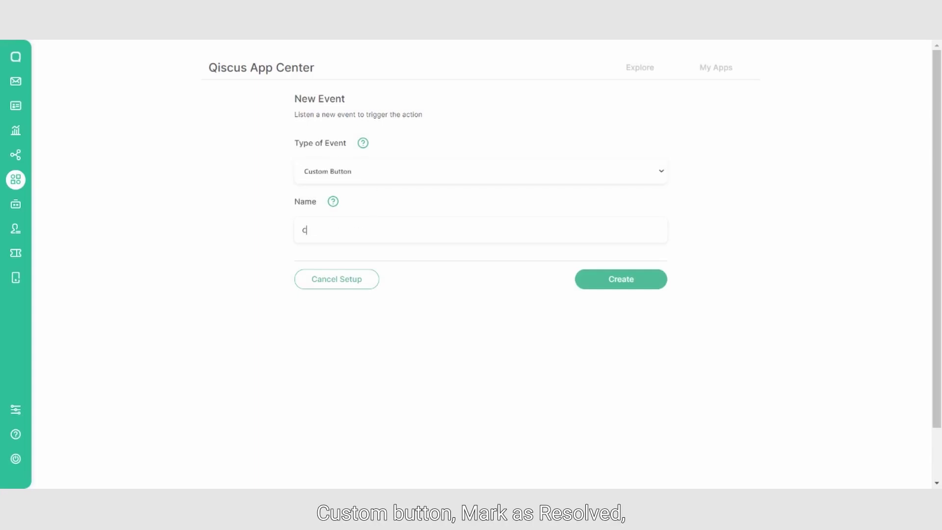
{"action": "type", "text": "ustom Button"}
{"action": "left_click", "coordinate": [609, 283]}
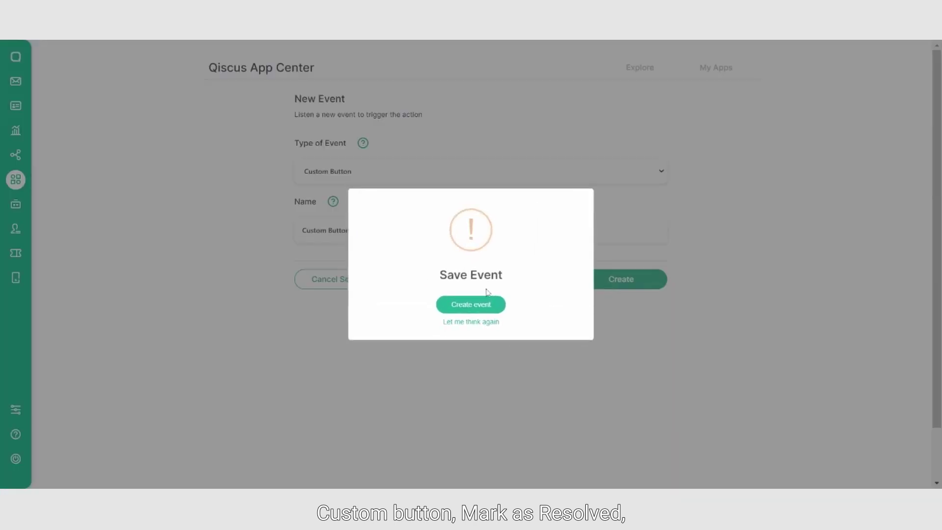
{"action": "left_click", "coordinate": [467, 304]}
{"action": "left_click", "coordinate": [466, 320]}
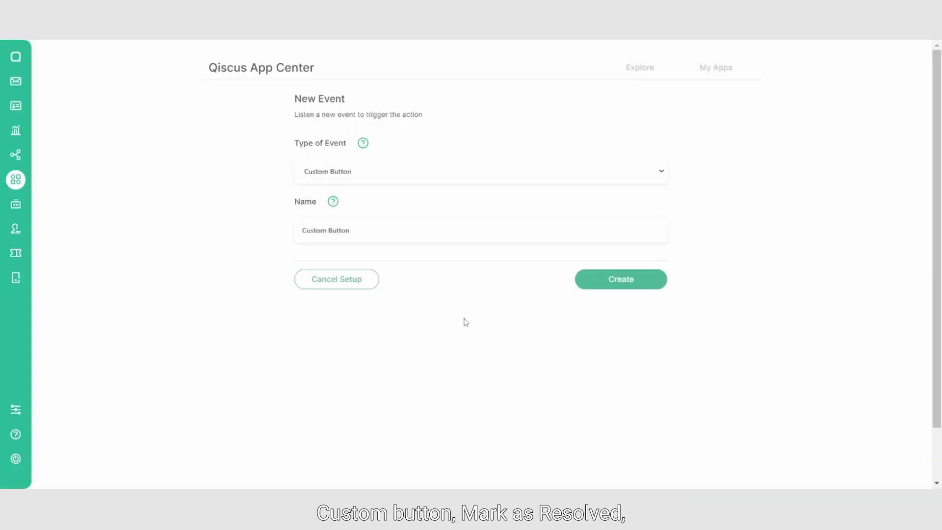
- Create a Mark as Resolved event named 'Mark as Resolved'
{"action": "left_click", "coordinate": [723, 109]}
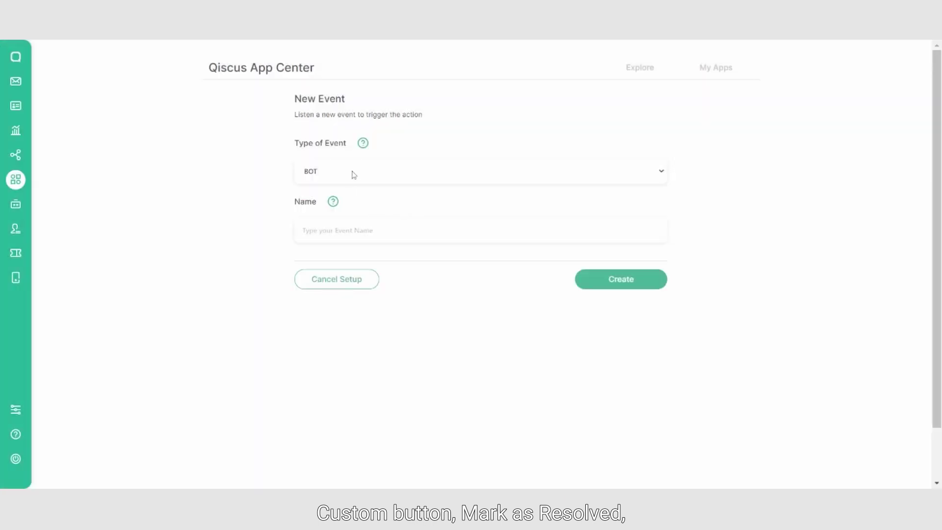
{"action": "left_click", "coordinate": [353, 172]}
{"action": "left_click", "coordinate": [342, 208]}
{"action": "left_click", "coordinate": [339, 230]}
{"action": "type", "text": "Mark as Resolved"}
{"action": "left_click", "coordinate": [608, 281]}
{"action": "left_click", "coordinate": [467, 305]}
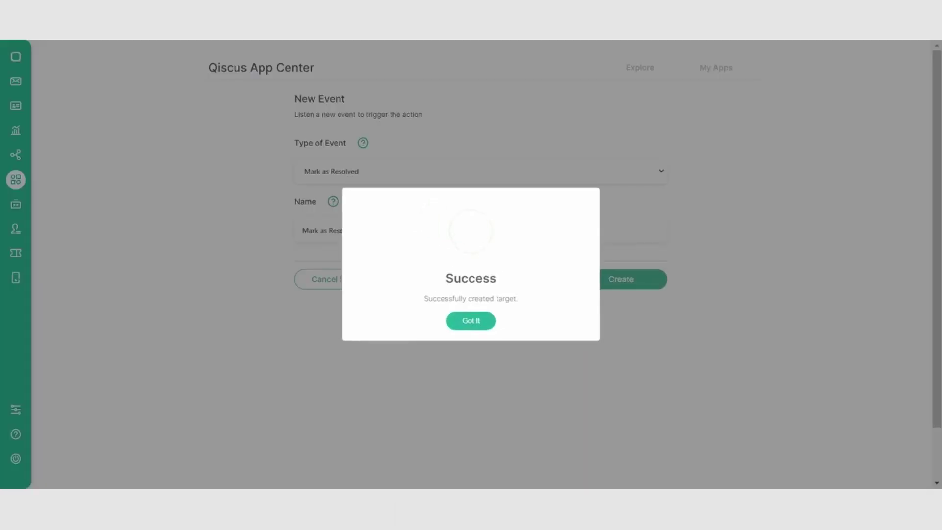
{"action": "left_click", "coordinate": [465, 320]}
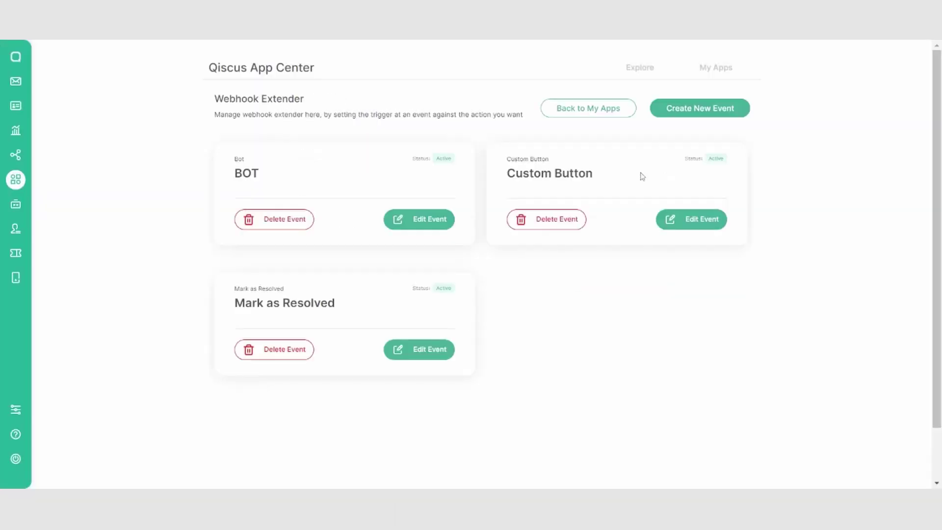
- Create a Custom Agent Allocation event named 'CAA'
{"action": "left_click", "coordinate": [688, 108]}
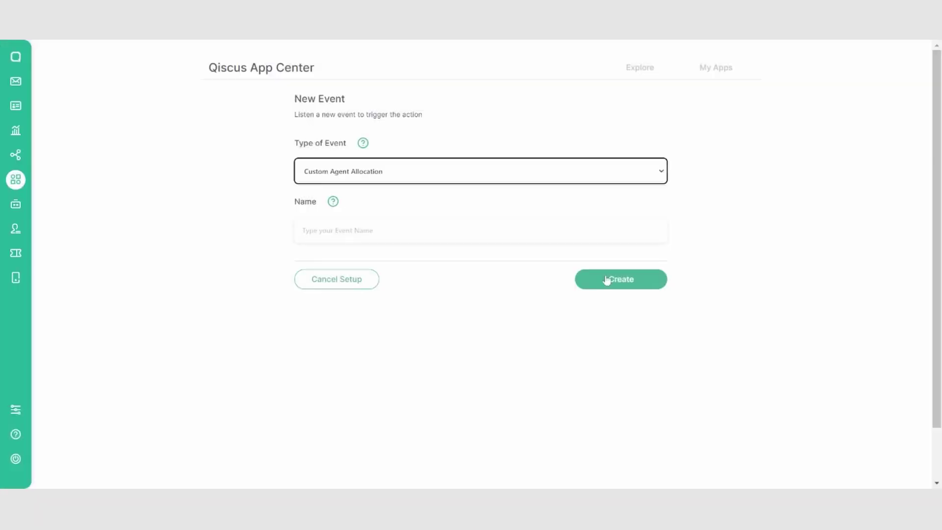
{"action": "left_click", "coordinate": [338, 231]}
{"action": "type", "text": "CAA"}
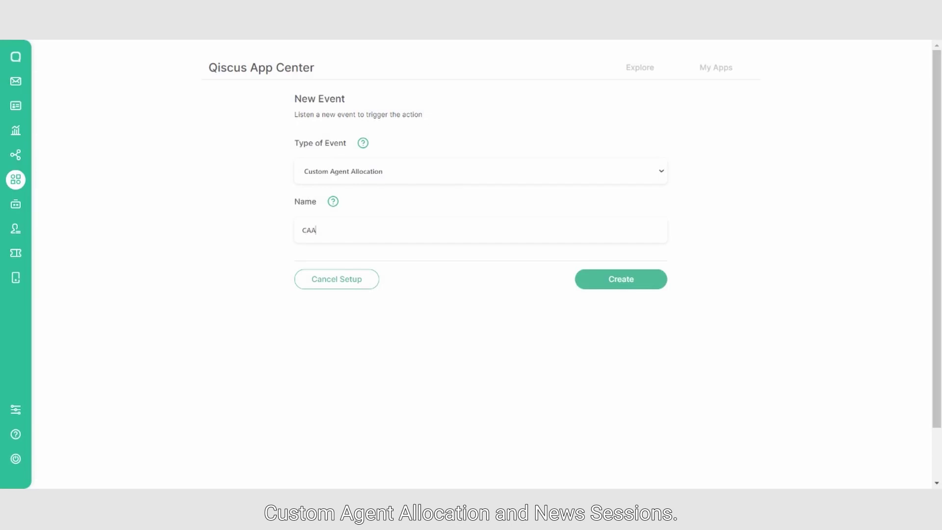
{"action": "left_click", "coordinate": [591, 280]}
{"action": "left_click", "coordinate": [456, 305]}
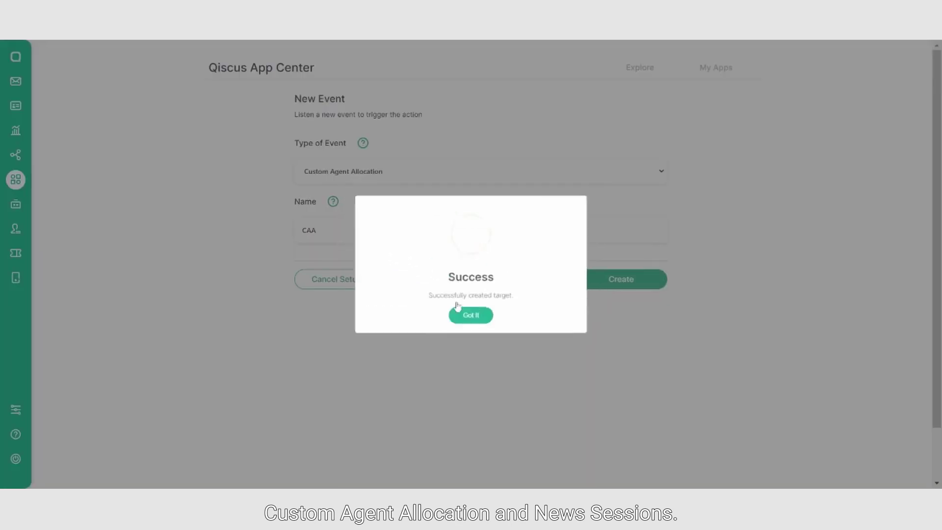
{"action": "left_click", "coordinate": [458, 317]}
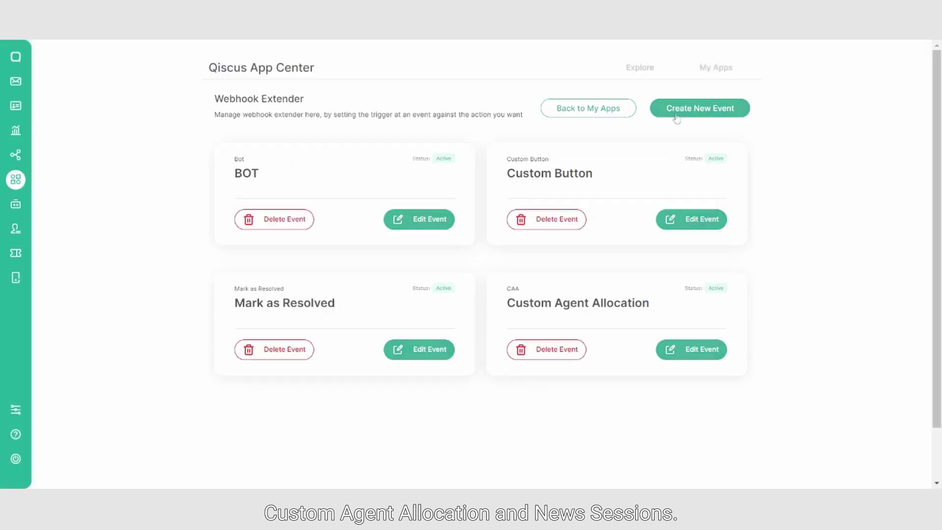
- Create a New Session event named 'New Session'
{"action": "left_click", "coordinate": [678, 114]}
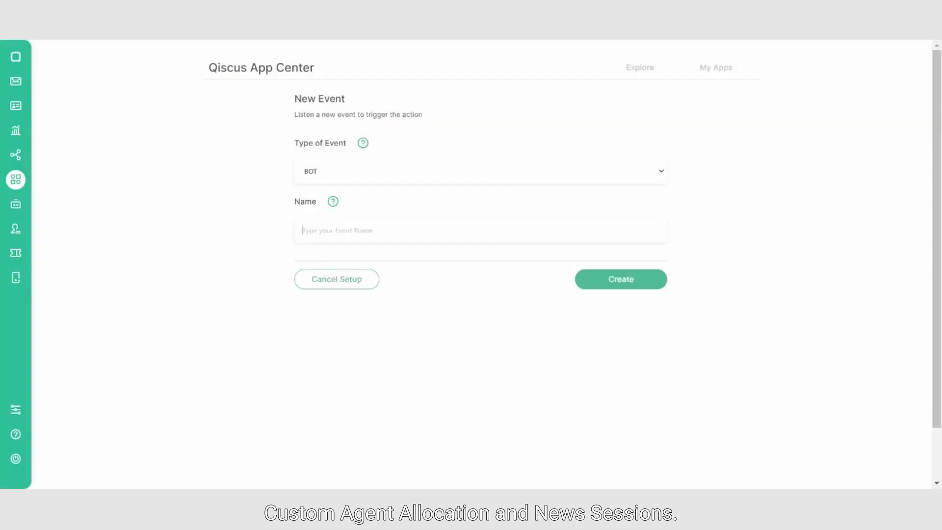
{"action": "left_click", "coordinate": [353, 176]}
{"action": "left_click", "coordinate": [334, 232]}
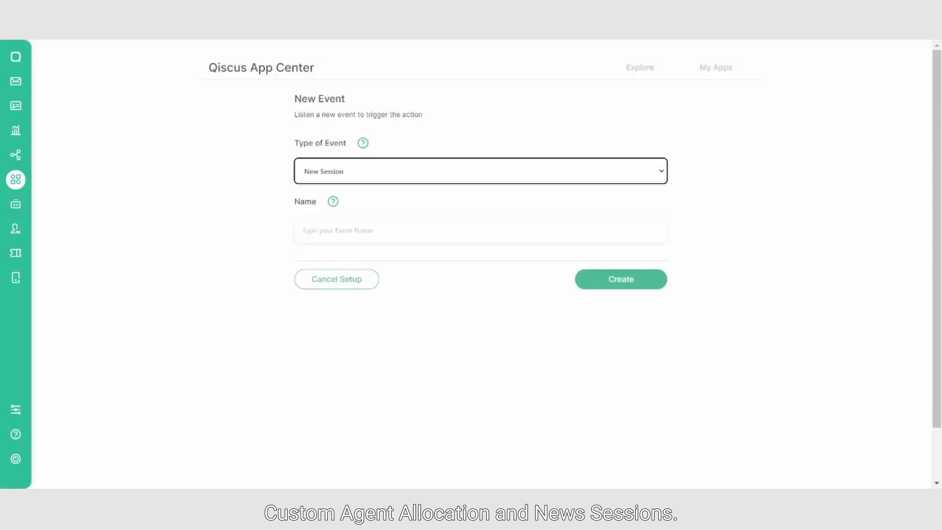
{"action": "left_click", "coordinate": [333, 232]}
{"action": "type", "text": "New Session"}
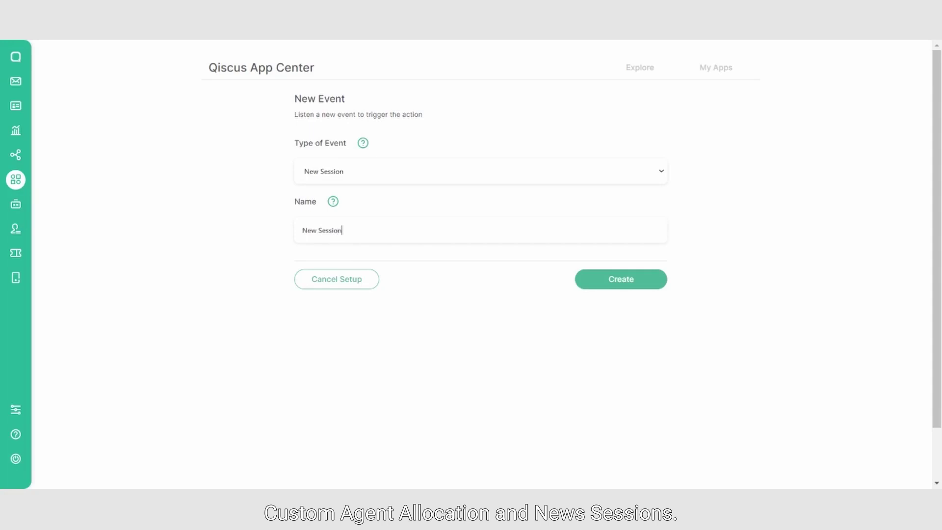
{"action": "key", "text": "Down"}
{"action": "key", "text": "Return"}
{"action": "left_click", "coordinate": [605, 281]}
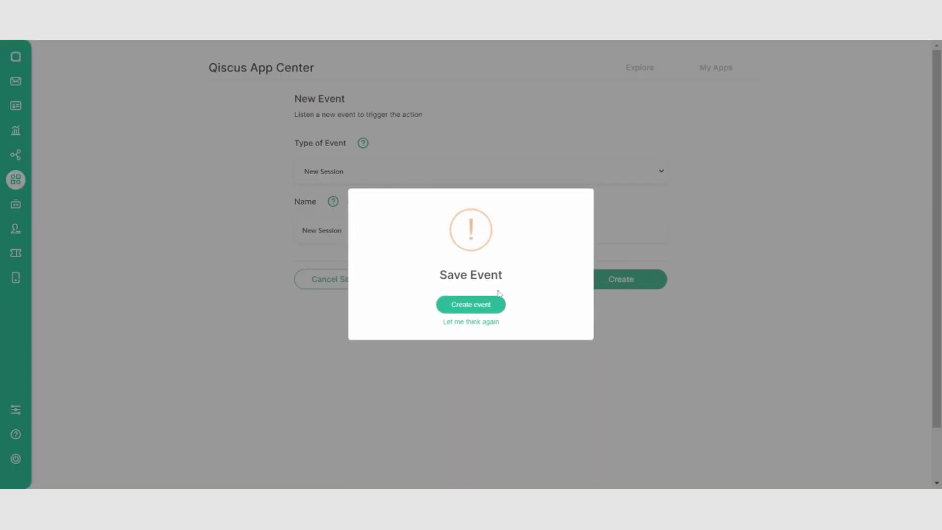
{"action": "left_click", "coordinate": [471, 303]}
{"action": "left_click", "coordinate": [471, 319]}
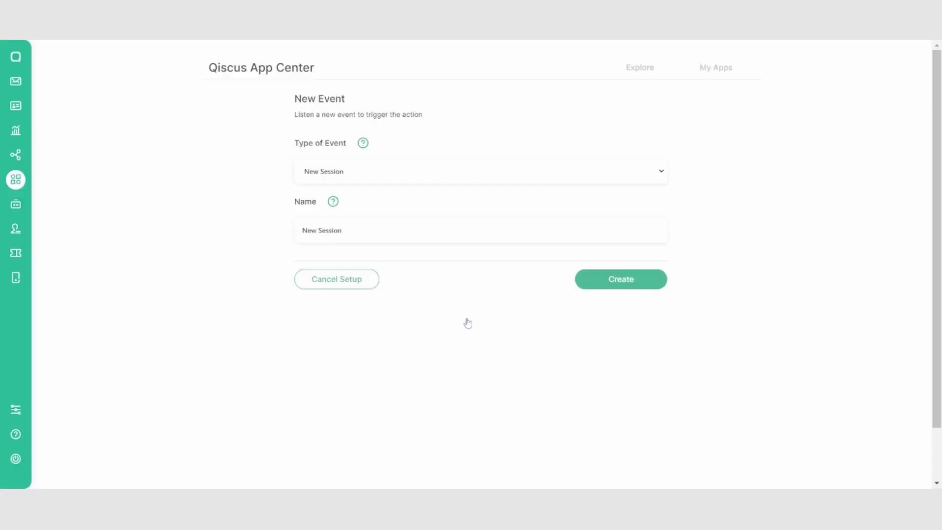
{"action": "scroll", "coordinate": [468, 323], "scroll_direction": "down", "scroll_amount": 1}
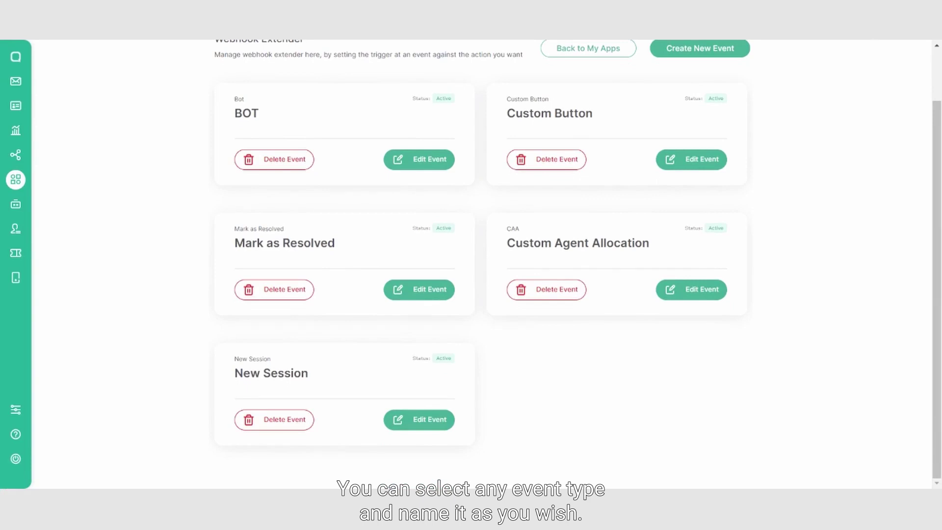
- Deactivate the Mark as Resolved event
{"action": "scroll", "coordinate": [431, 343], "scroll_direction": "up", "scroll_amount": 1}
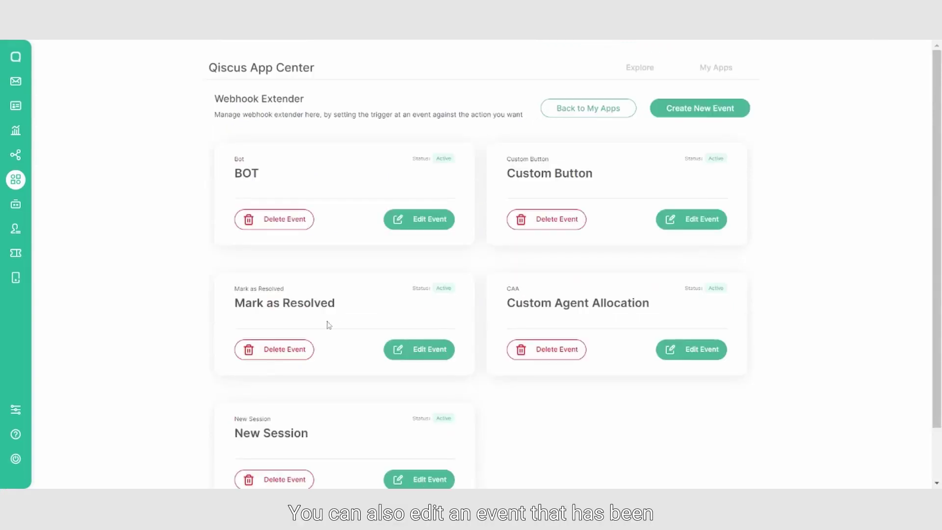
{"action": "scroll", "coordinate": [400, 300], "scroll_direction": "down", "scroll_amount": 1}
{"action": "scroll", "coordinate": [400, 302], "scroll_direction": "up", "scroll_amount": 1}
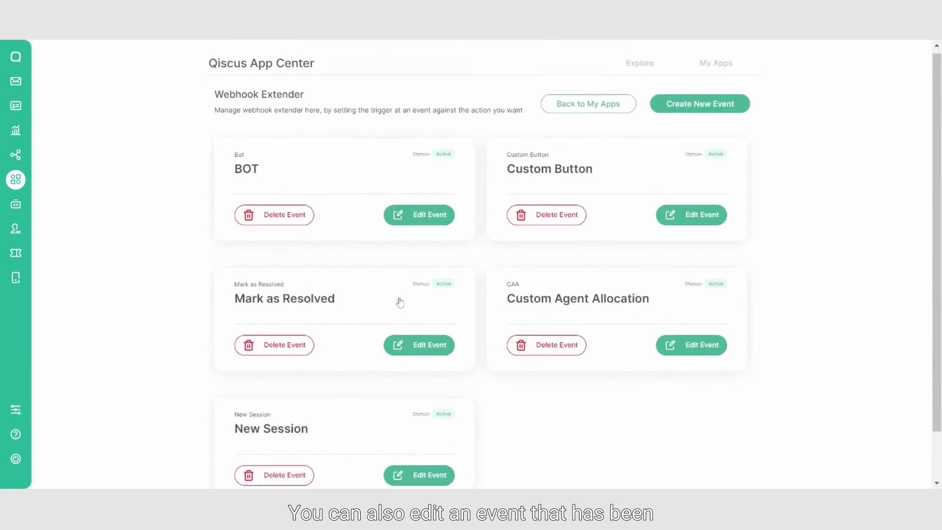
{"action": "left_click", "coordinate": [438, 353]}
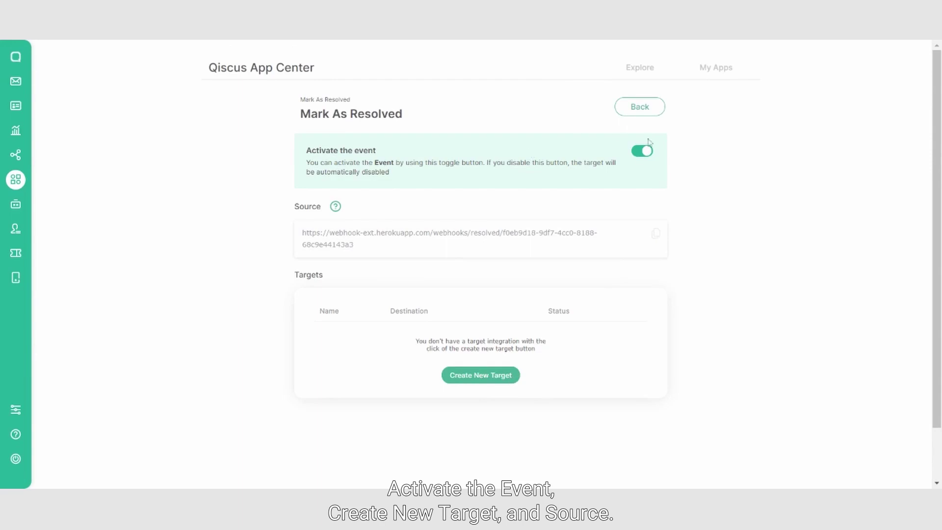
{"action": "left_click", "coordinate": [637, 154]}
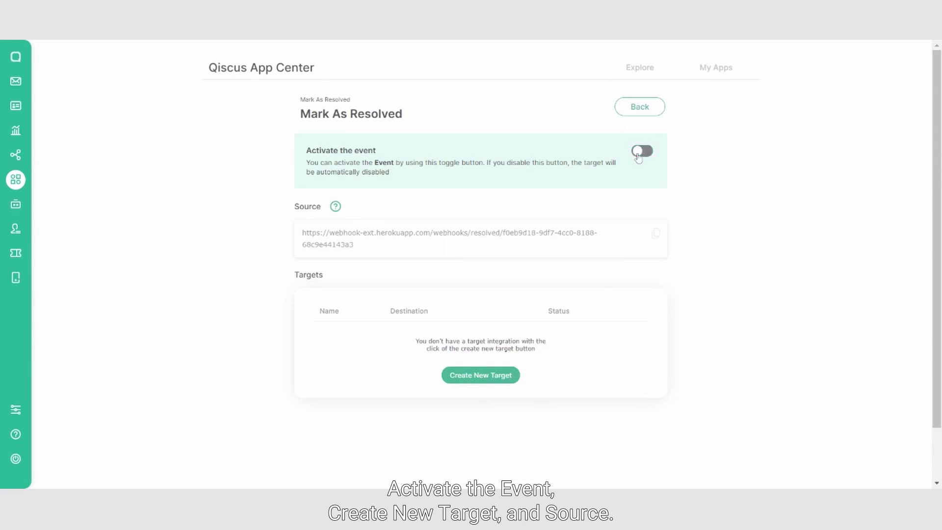
{"action": "left_click", "coordinate": [643, 107]}
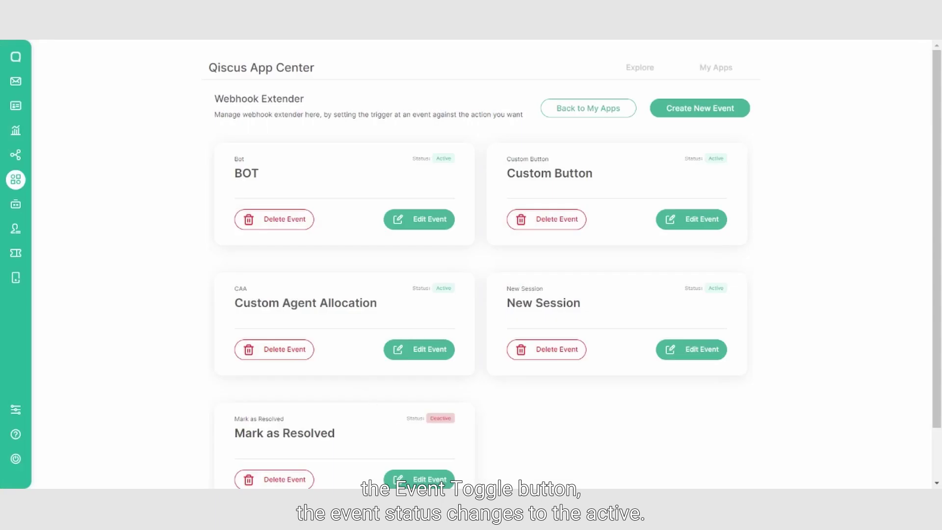
- Reactivate the Mark as Resolved event so it shows Active again
{"action": "left_click_drag", "start_coordinate": [423, 418], "coordinate": [471, 423]}
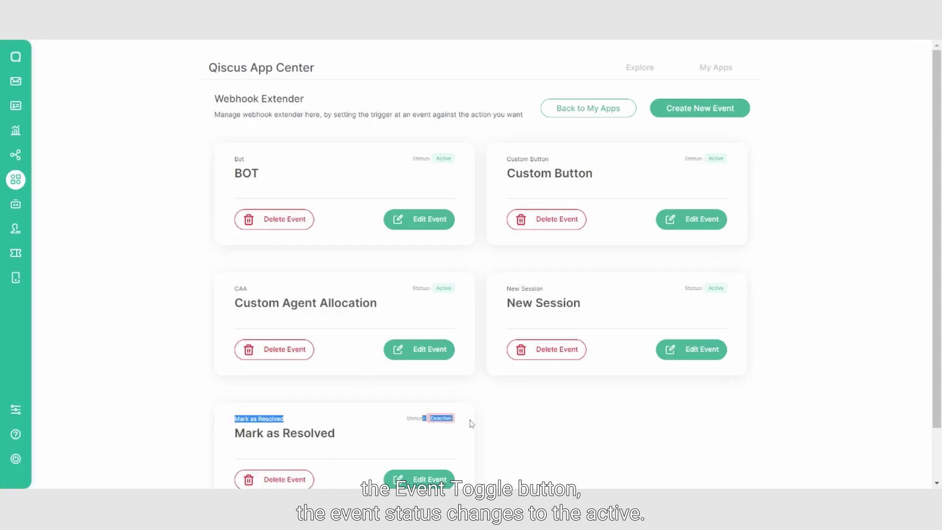
{"action": "left_click", "coordinate": [463, 423]}
{"action": "scroll", "coordinate": [448, 399], "scroll_direction": "down", "scroll_amount": 1}
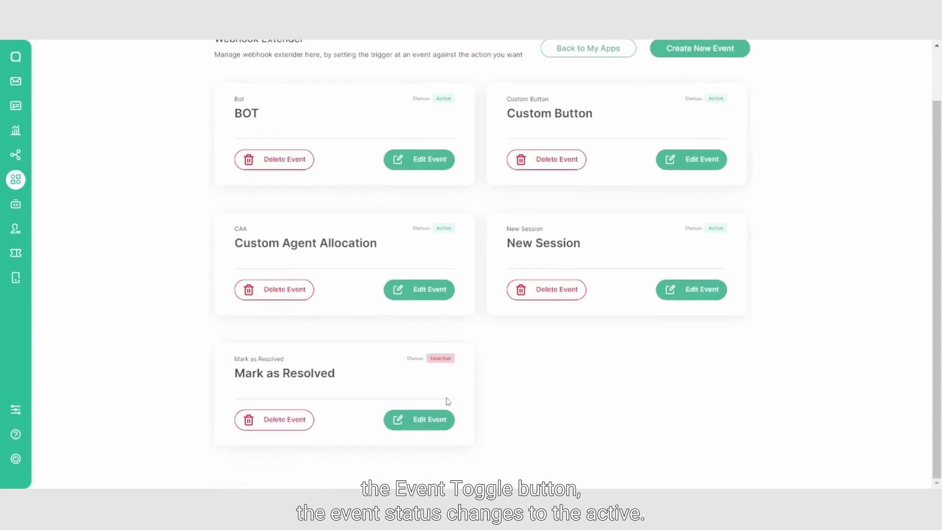
{"action": "left_click", "coordinate": [429, 421]}
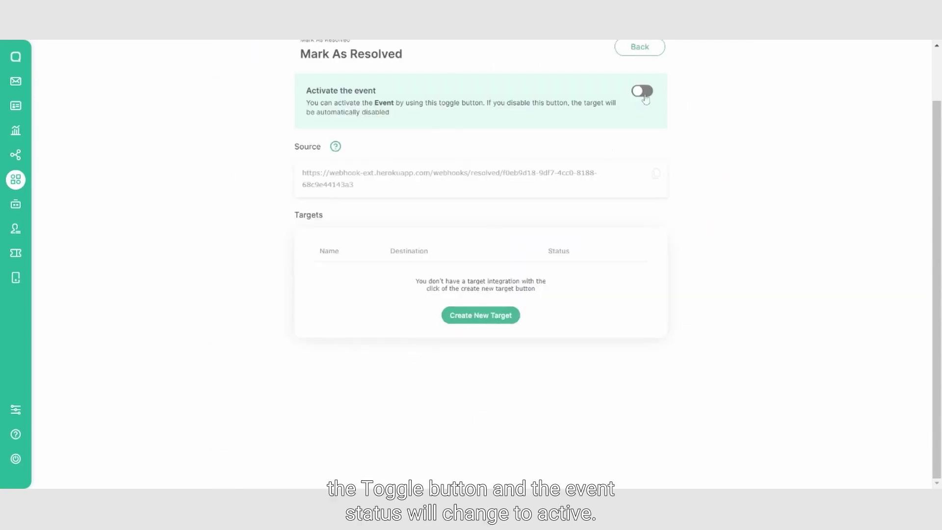
{"action": "left_click", "coordinate": [643, 92]}
{"action": "scroll", "coordinate": [642, 113], "scroll_direction": "up", "scroll_amount": 2}
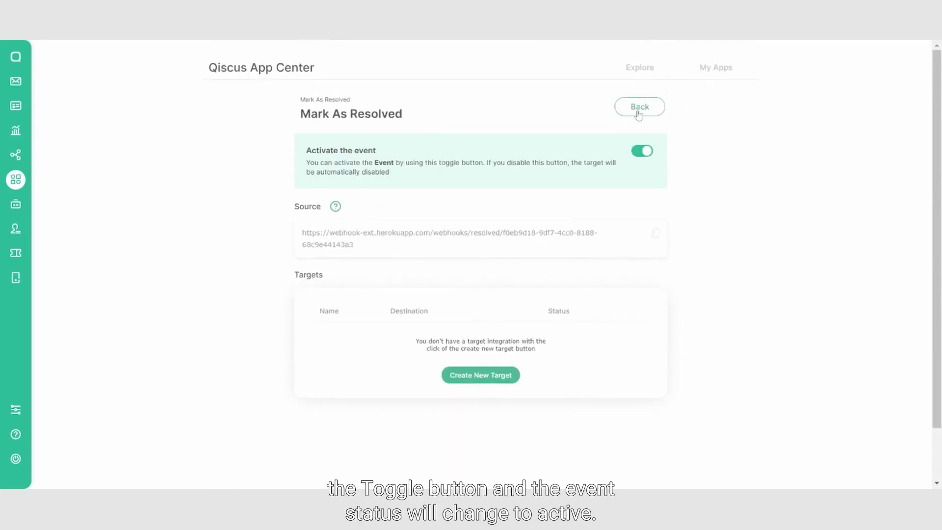
{"action": "left_click", "coordinate": [639, 107]}
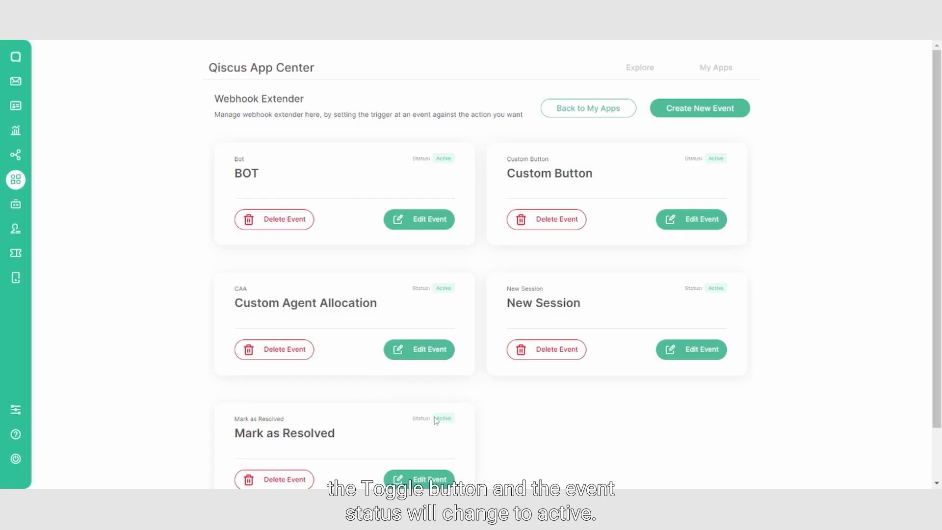
{"action": "triple_click", "coordinate": [459, 423]}
{"action": "left_click", "coordinate": [459, 423]}
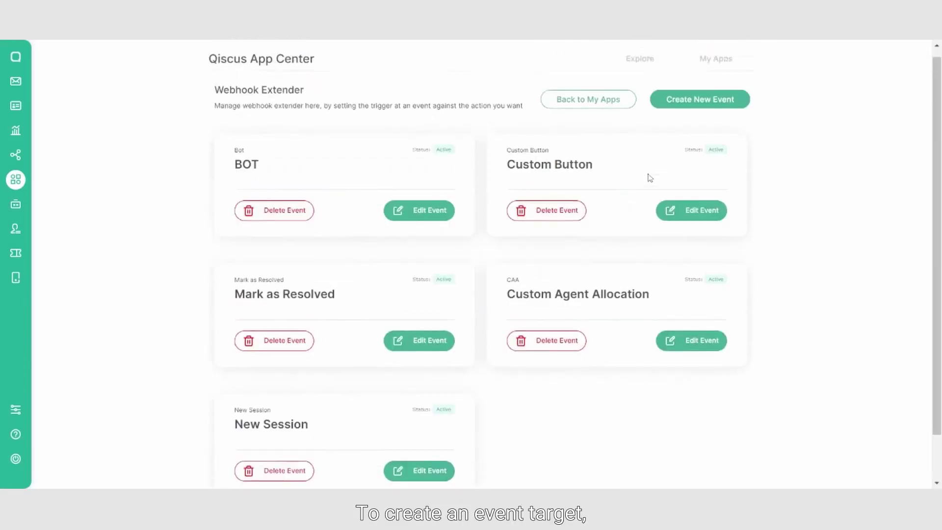
{"action": "left_click", "coordinate": [700, 218]}
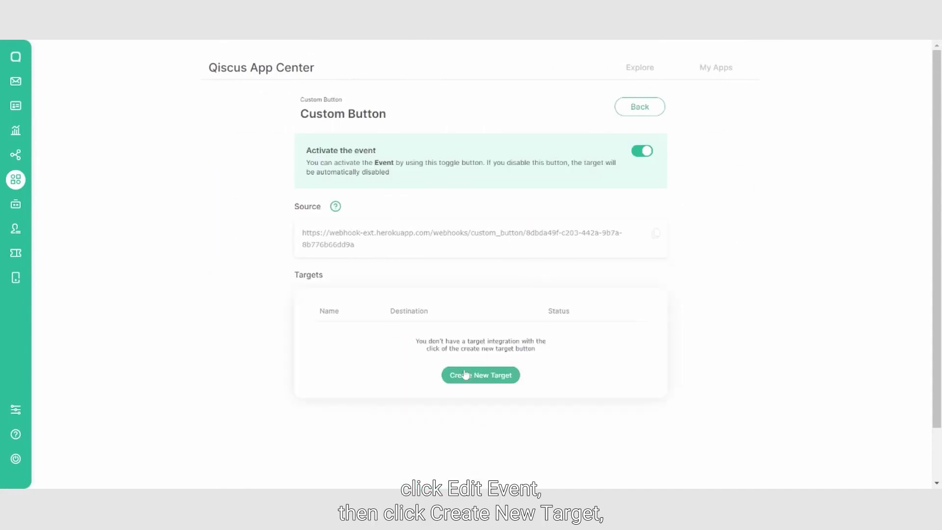
{"action": "left_click", "coordinate": [465, 375]}
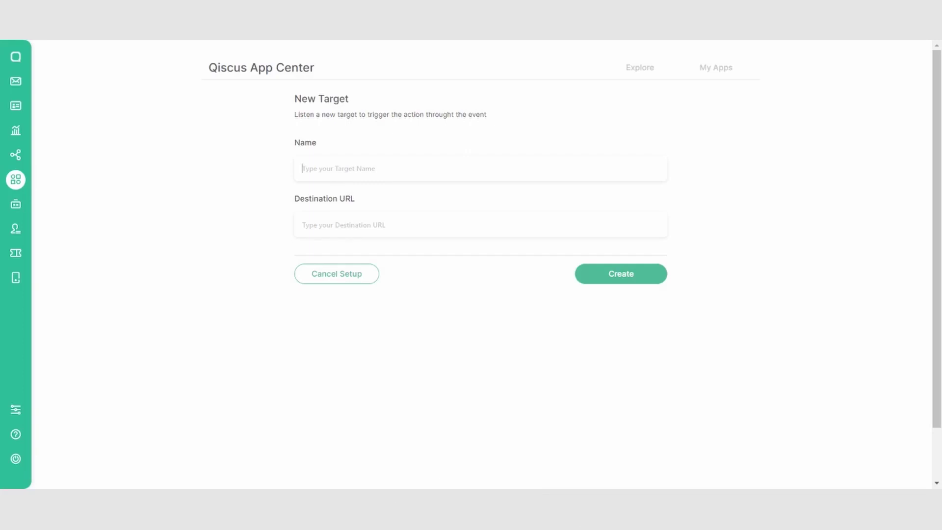
{"action": "type", "text": "testing"}
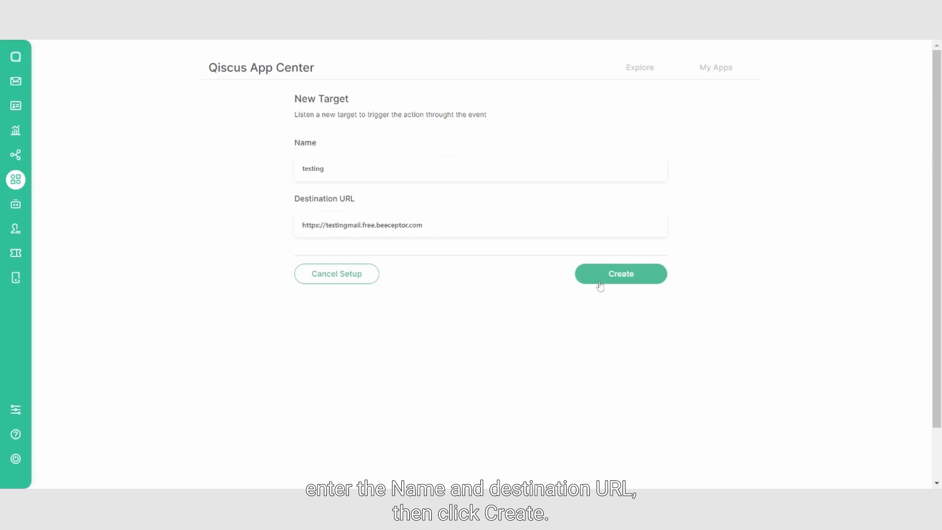
{"action": "left_click", "coordinate": [599, 281]}
{"action": "left_click", "coordinate": [489, 314]}
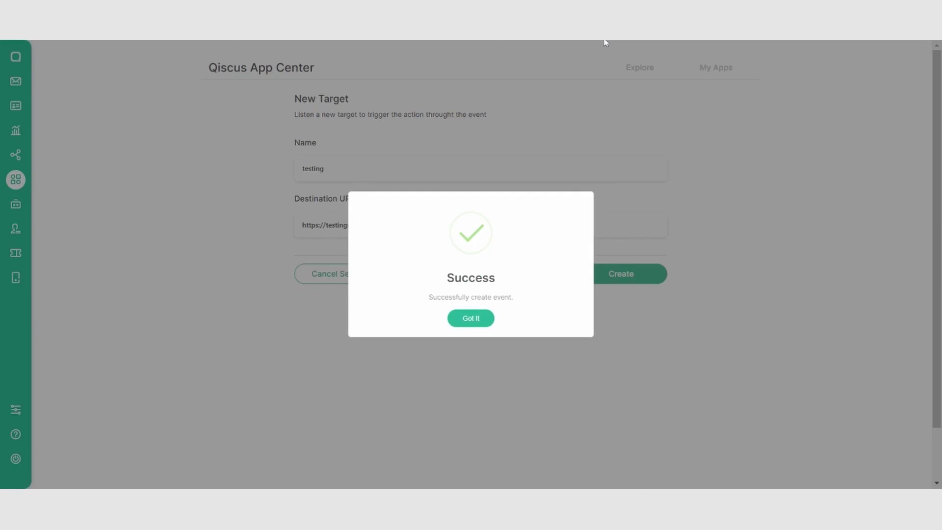
{"action": "left_click", "coordinate": [471, 318]}
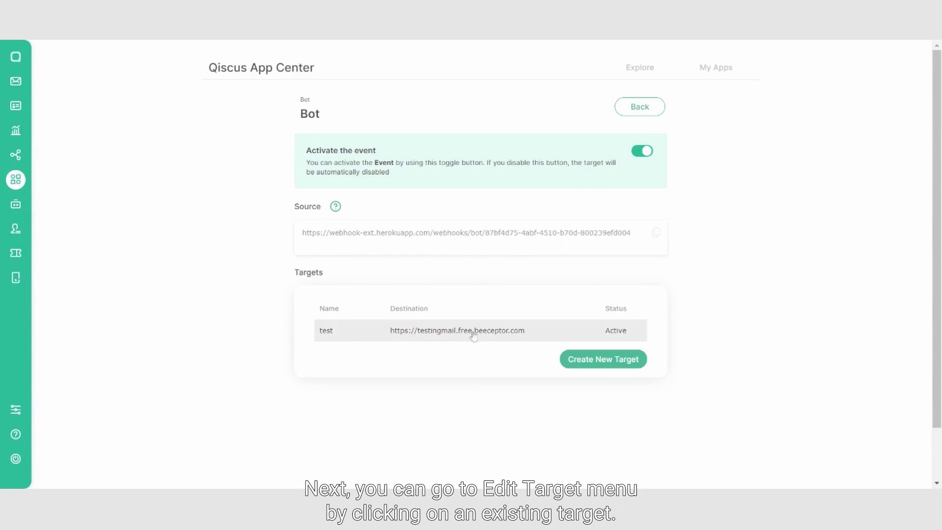
- Deactivate the Bot event's 'test' target and save
{"action": "left_click", "coordinate": [394, 336]}
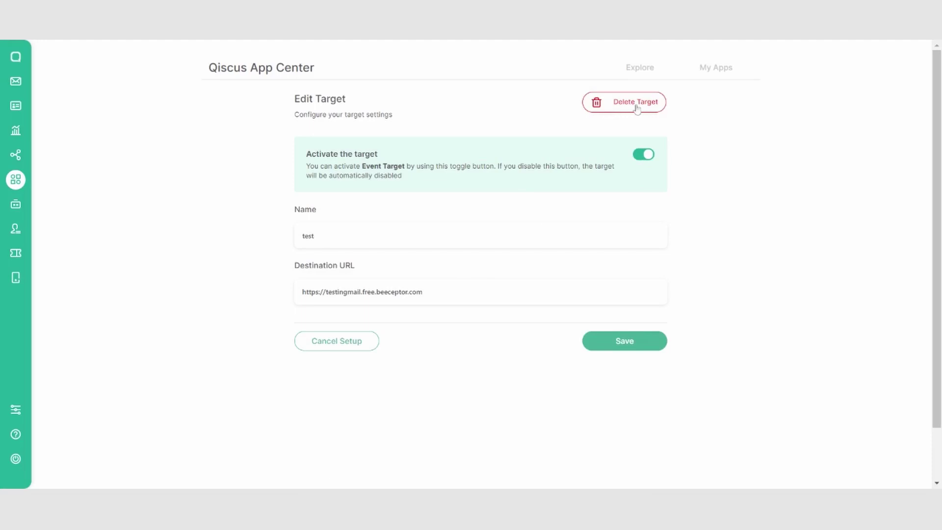
{"action": "left_click", "coordinate": [647, 154]}
{"action": "left_click", "coordinate": [625, 343]}
{"action": "left_click", "coordinate": [475, 312]}
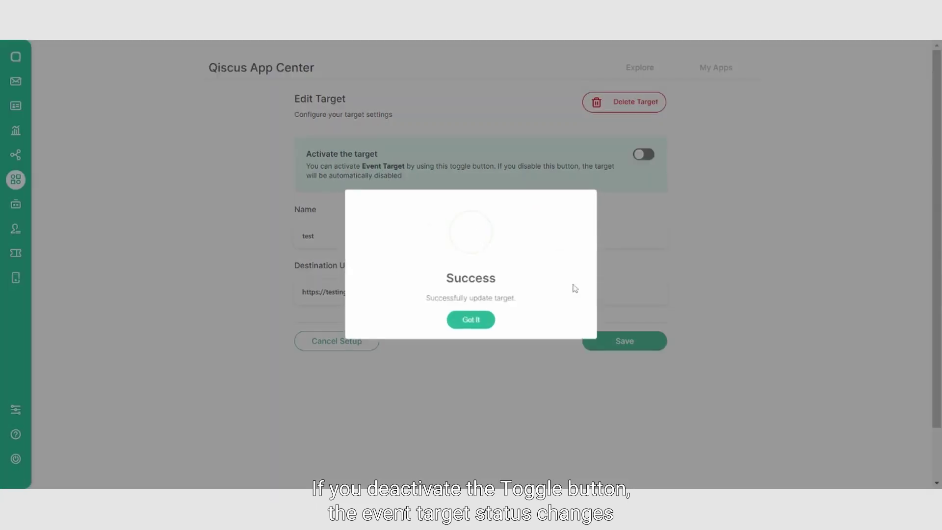
{"action": "left_click", "coordinate": [455, 319]}
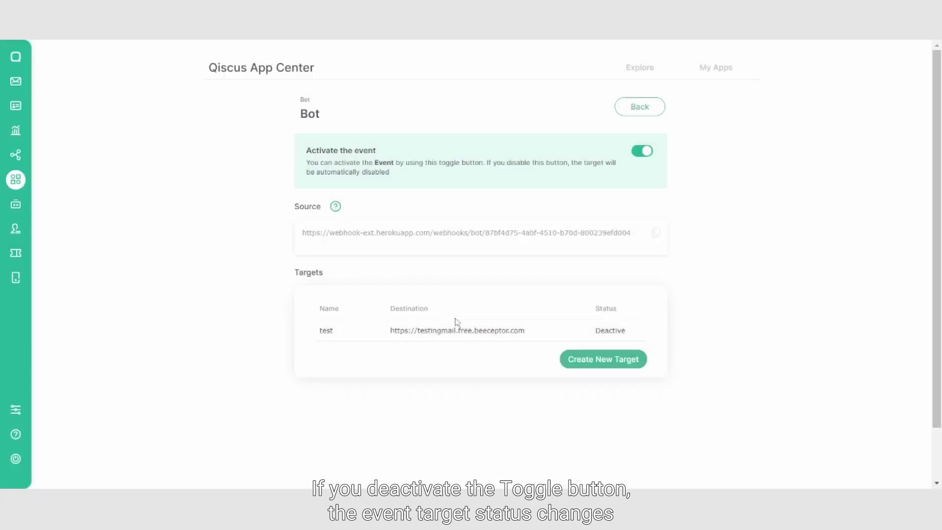
- Reactivate the 'test' target and save
{"action": "left_click", "coordinate": [599, 336]}
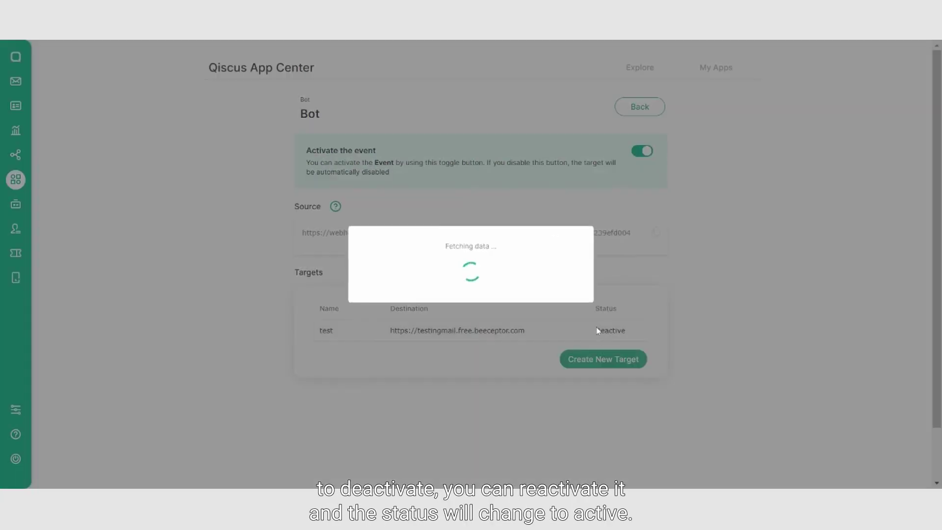
{"action": "left_click", "coordinate": [643, 155]}
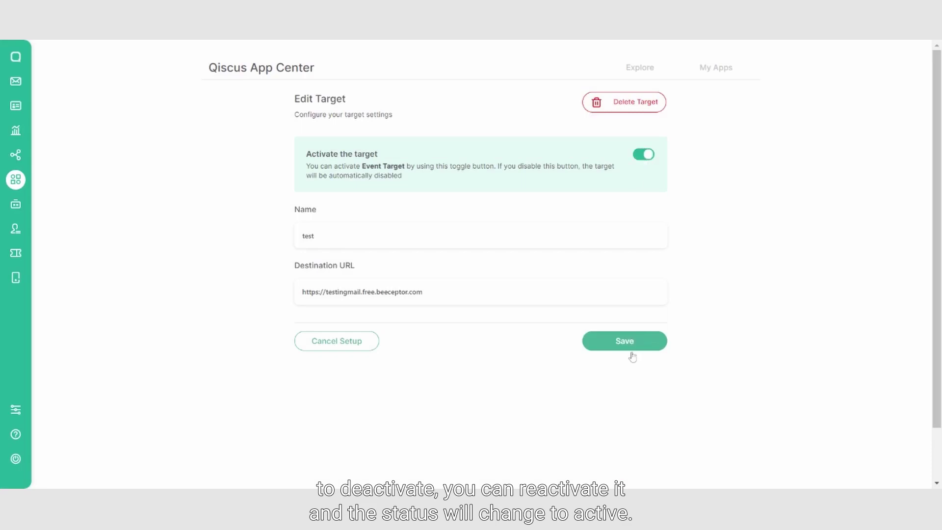
{"action": "left_click", "coordinate": [630, 346]}
{"action": "left_click", "coordinate": [472, 314]}
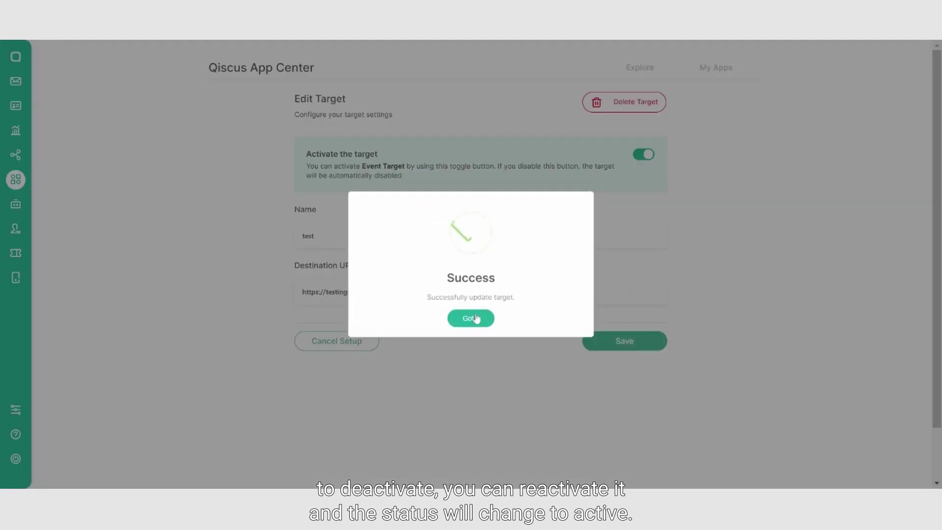
{"action": "left_click", "coordinate": [471, 318]}
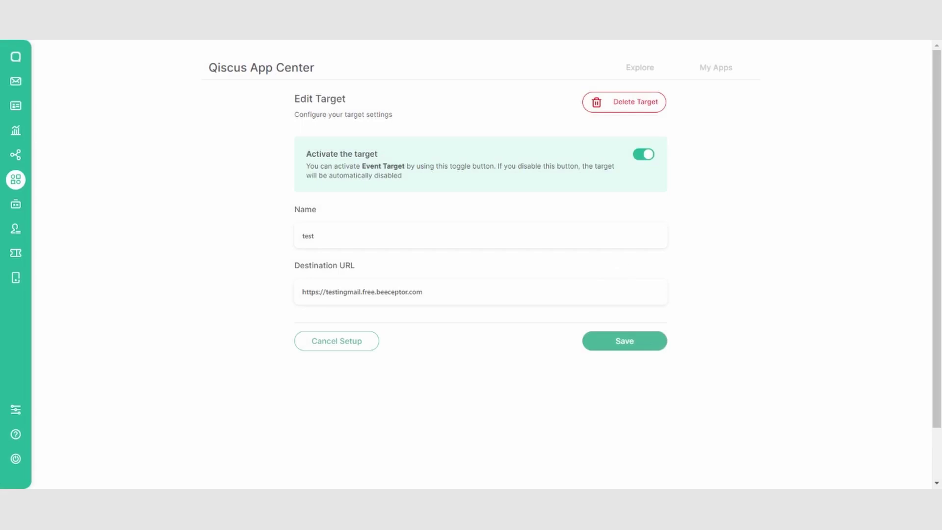
- Delete the 'test' target, leaving only 'testing2' on the Bot event
{"action": "left_click", "coordinate": [631, 103]}
{"action": "left_click", "coordinate": [477, 328]}
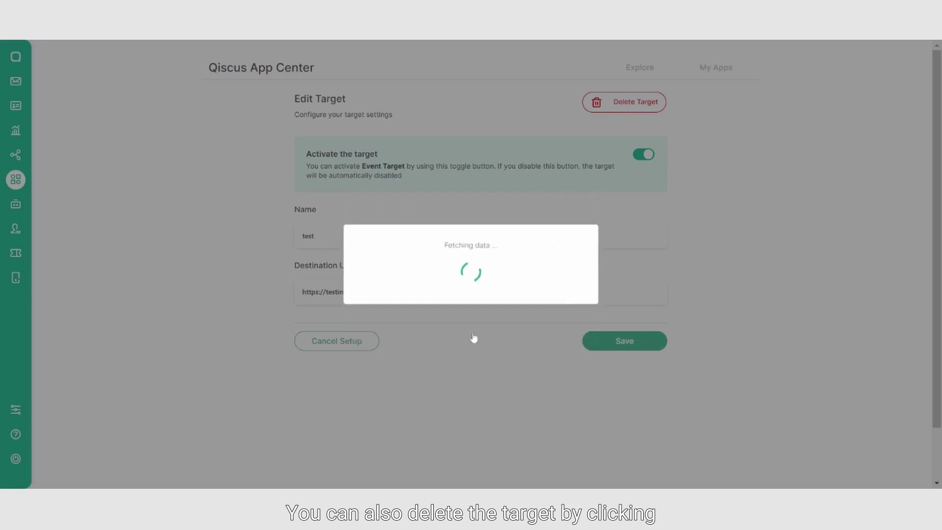
{"action": "left_click", "coordinate": [485, 318]}
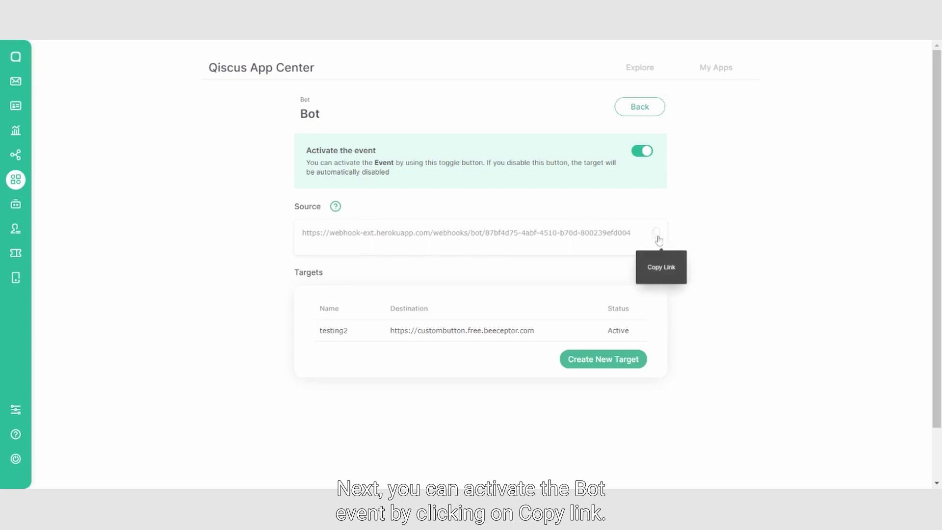
- Replace the Bot Integration webhook with the Bot event's herokuapp URL and connect
{"action": "left_click", "coordinate": [17, 157]}
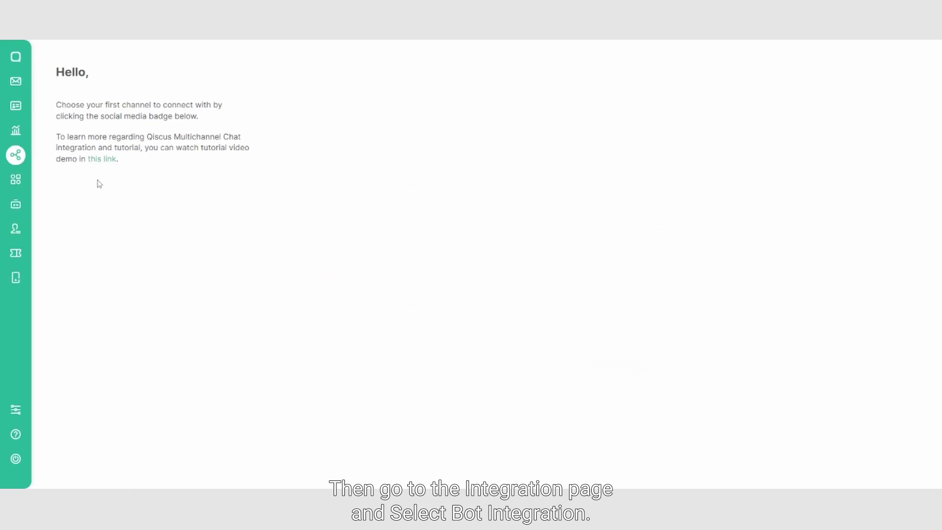
{"action": "scroll", "coordinate": [152, 211], "scroll_direction": "down", "scroll_amount": 2}
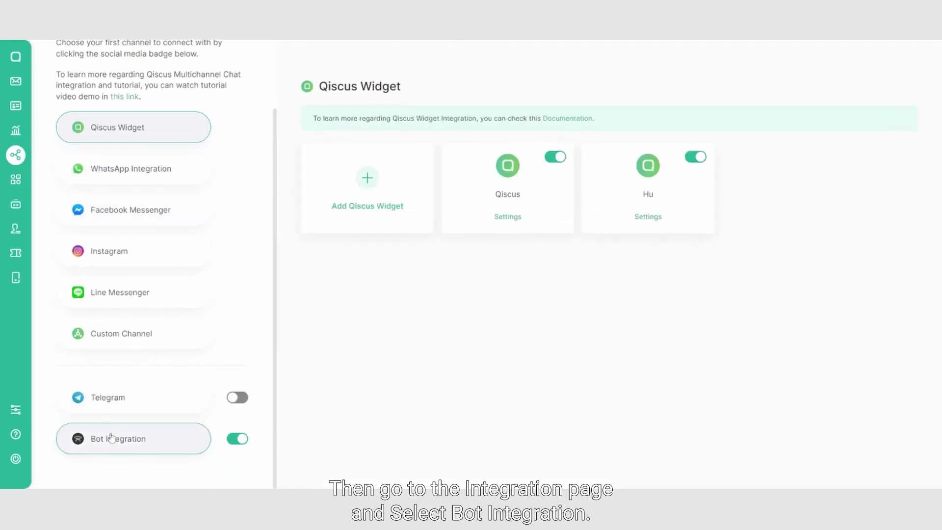
{"action": "left_click", "coordinate": [109, 438]}
{"action": "scroll", "coordinate": [384, 299], "scroll_direction": "down", "scroll_amount": 6}
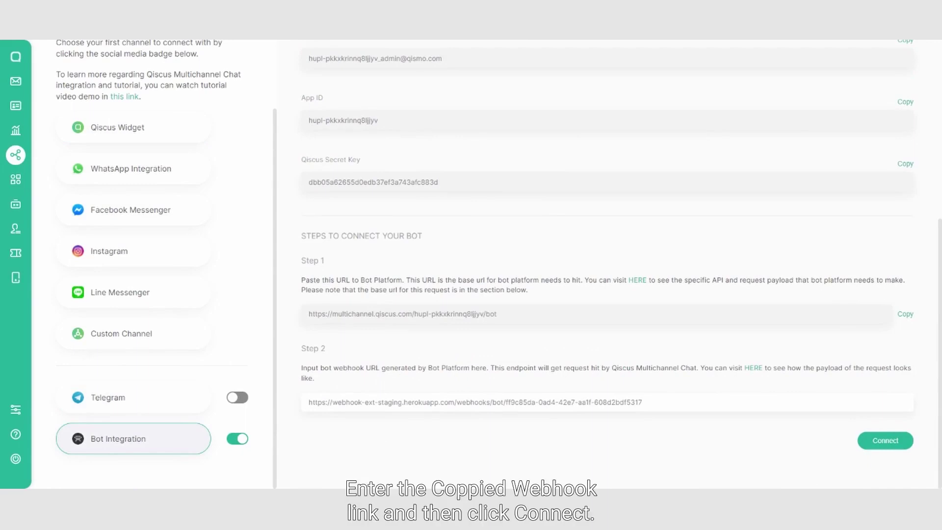
{"action": "key", "text": "ctrl+a"}
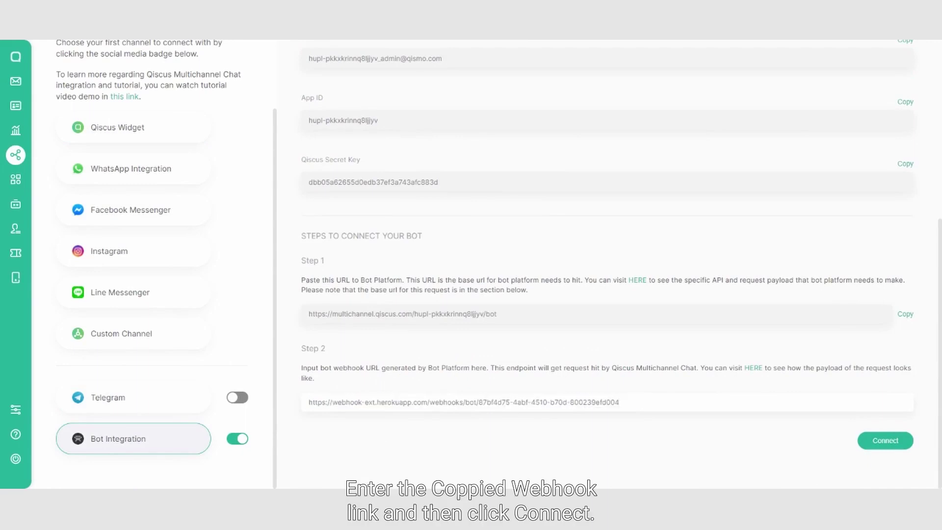
{"action": "left_click", "coordinate": [886, 444]}
{"action": "left_click", "coordinate": [471, 319]}
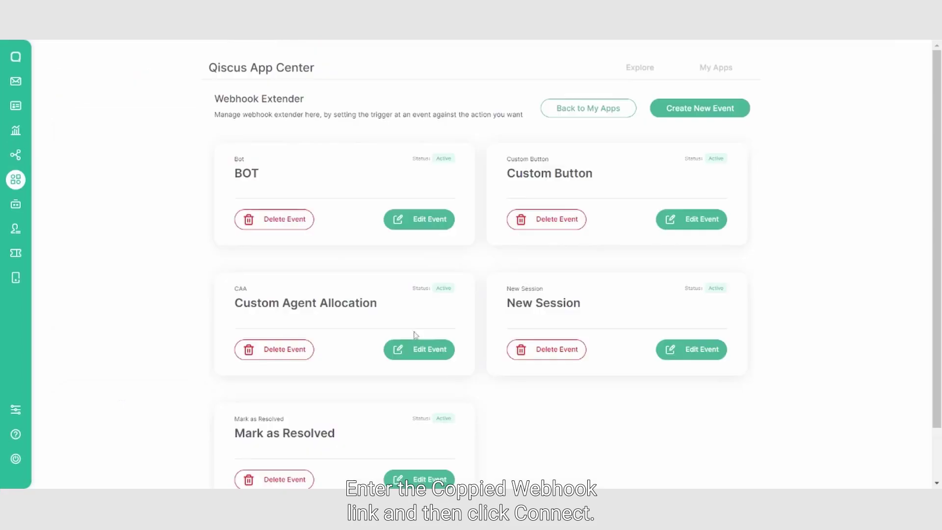
{"action": "scroll", "coordinate": [573, 281], "scroll_direction": "down", "scroll_amount": 1}
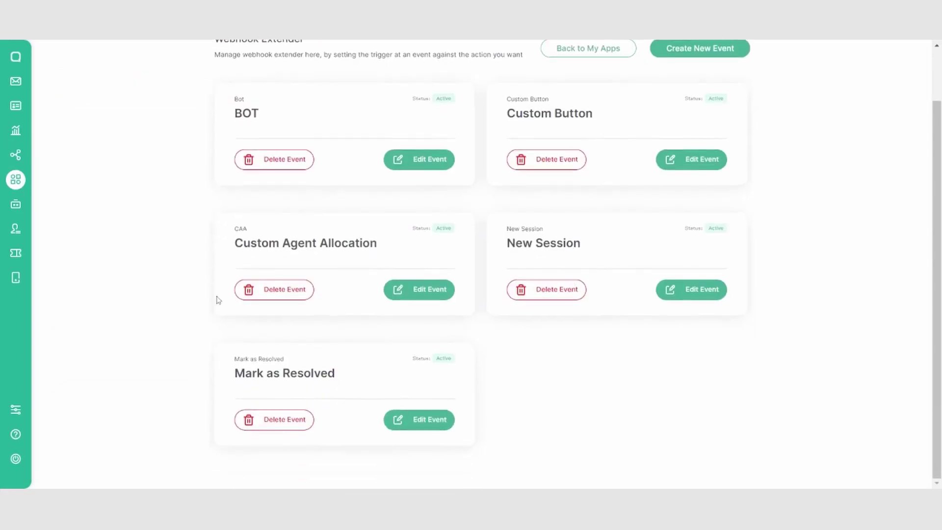
- Copy the CAA event's source webhook into Custom Agent Allocation's Webhook URL and save
{"action": "left_click", "coordinate": [409, 291]}
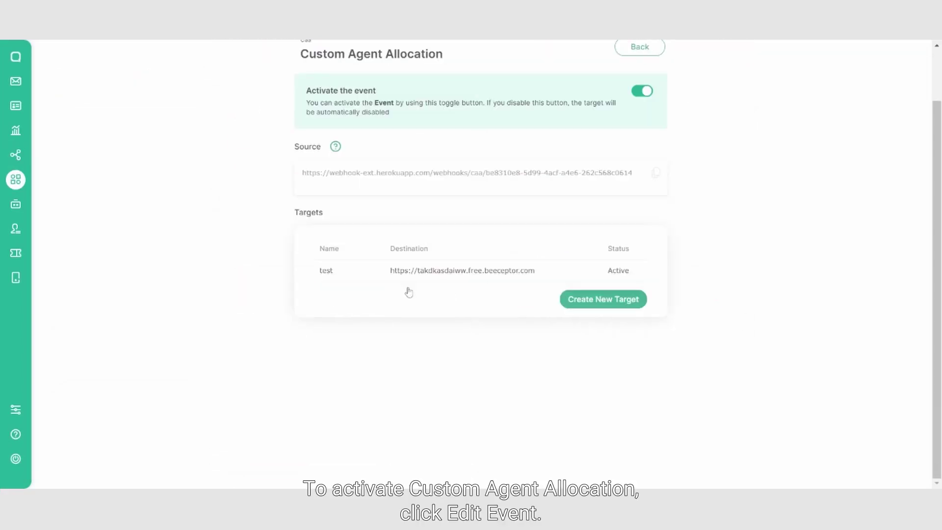
{"action": "left_click", "coordinate": [664, 175]}
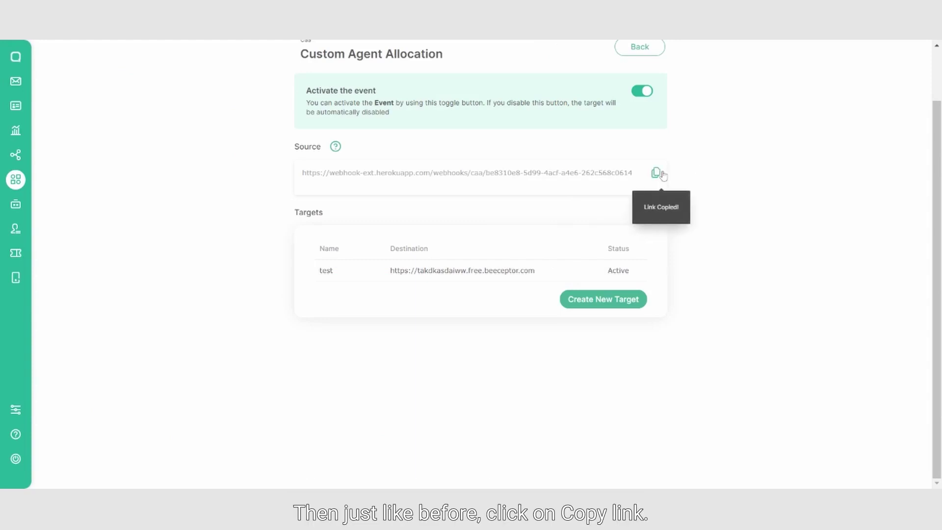
{"action": "left_click", "coordinate": [22, 420]}
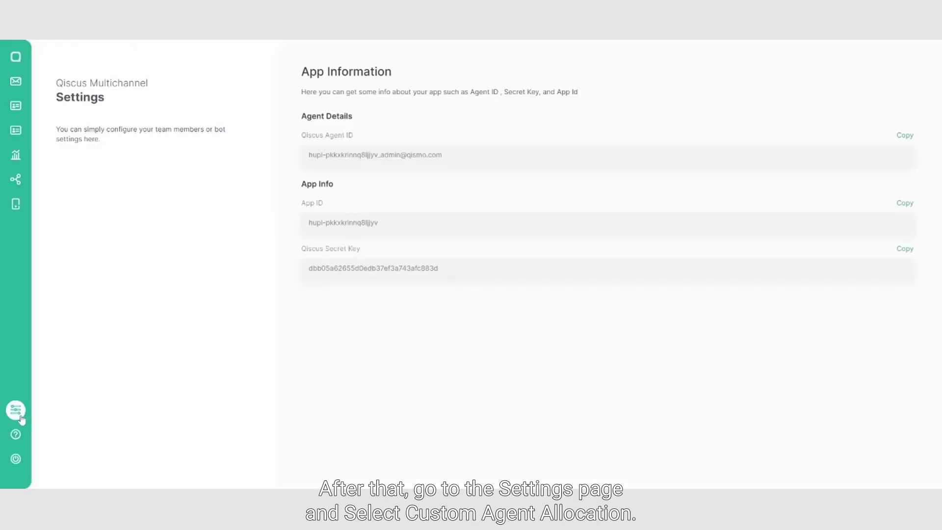
{"action": "scroll", "coordinate": [181, 266], "scroll_direction": "down", "scroll_amount": 3}
{"action": "scroll", "coordinate": [180, 265], "scroll_direction": "down", "scroll_amount": 2}
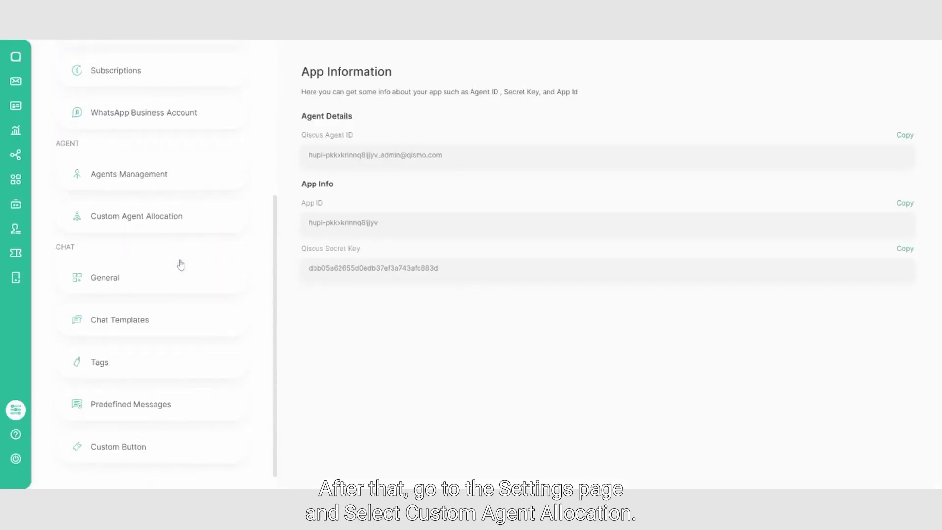
{"action": "left_click", "coordinate": [138, 228]}
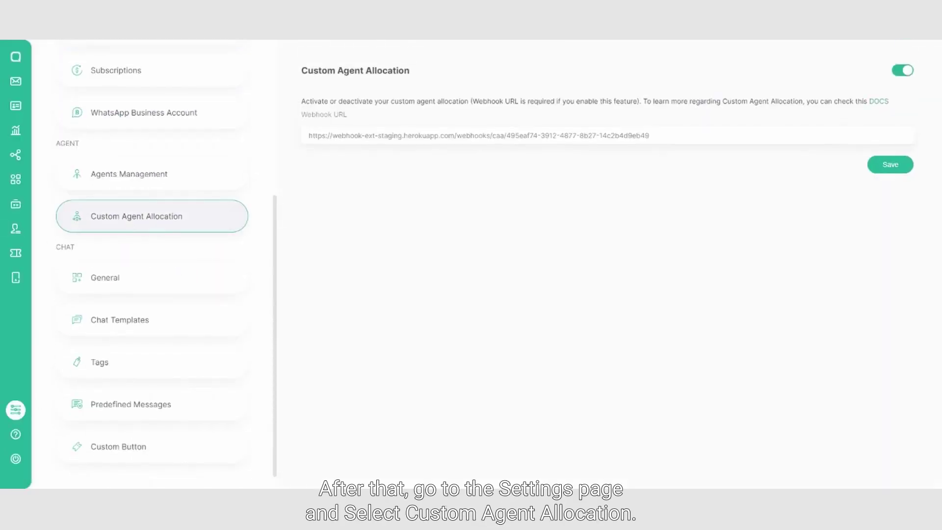
{"action": "key", "text": "ctrl+a"}
{"action": "key", "text": "ctrl+v"}
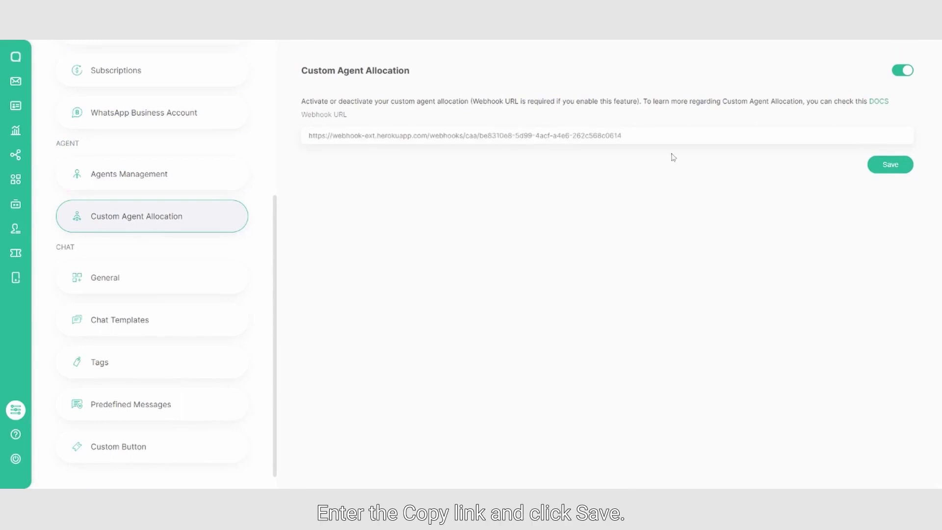
{"action": "left_click", "coordinate": [880, 169]}
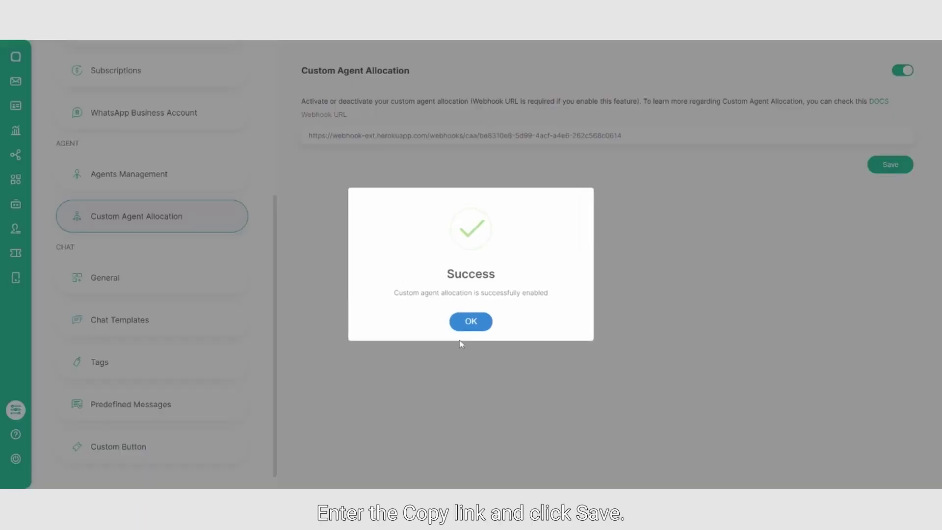
{"action": "left_click", "coordinate": [473, 322]}
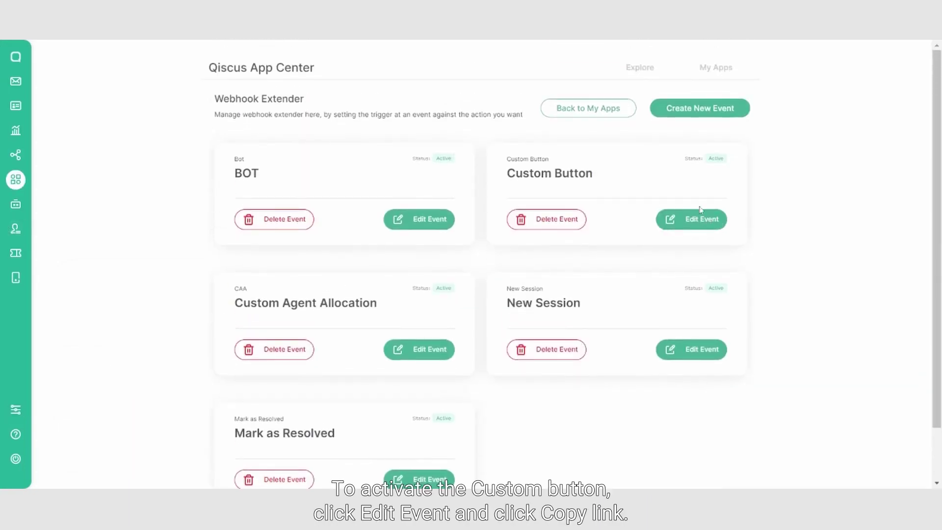
- Paste the Custom Button event's webhook link into a new Custom Button's webhook URL field
{"action": "left_click", "coordinate": [694, 219]}
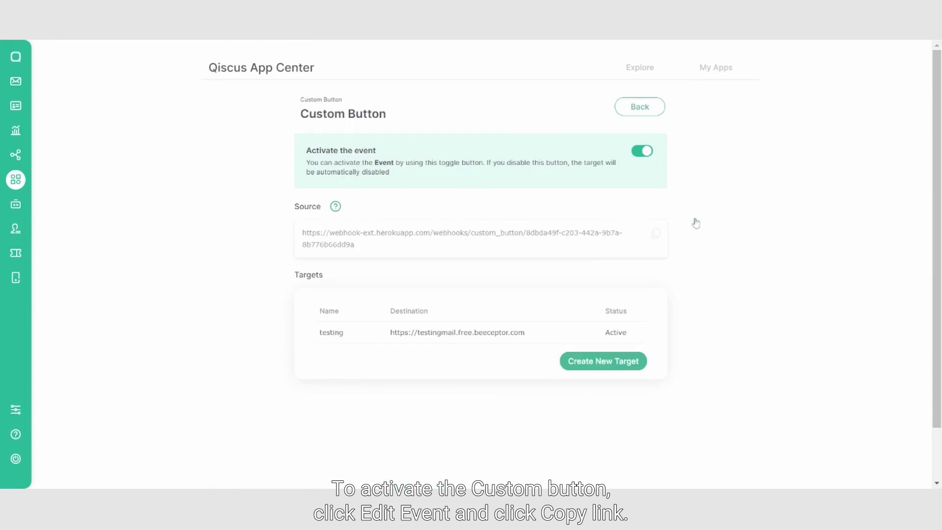
{"action": "left_click", "coordinate": [656, 234]}
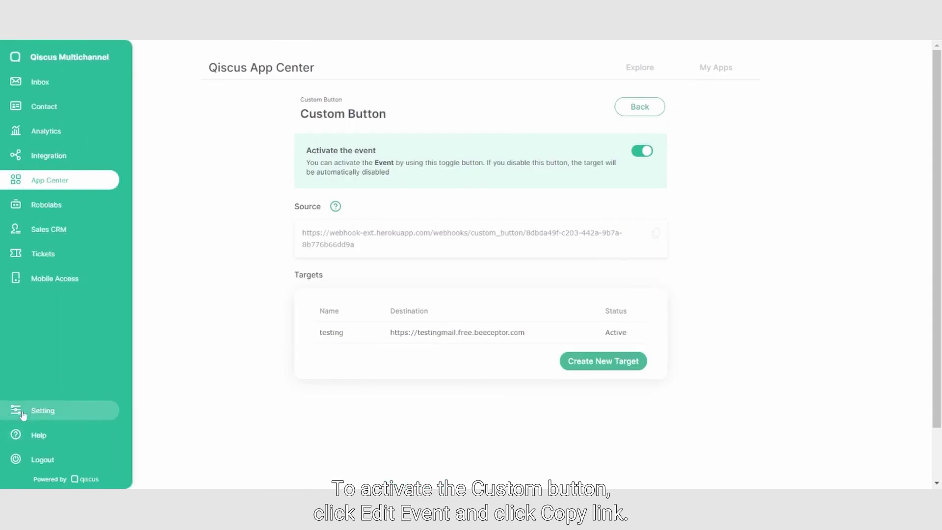
{"action": "left_click", "coordinate": [22, 413]}
{"action": "left_click", "coordinate": [131, 434]}
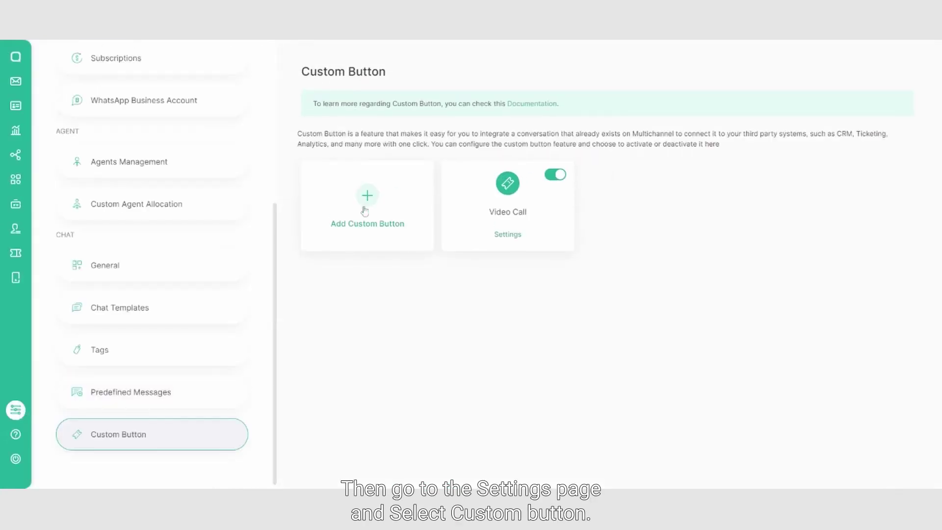
{"action": "left_click", "coordinate": [362, 226]}
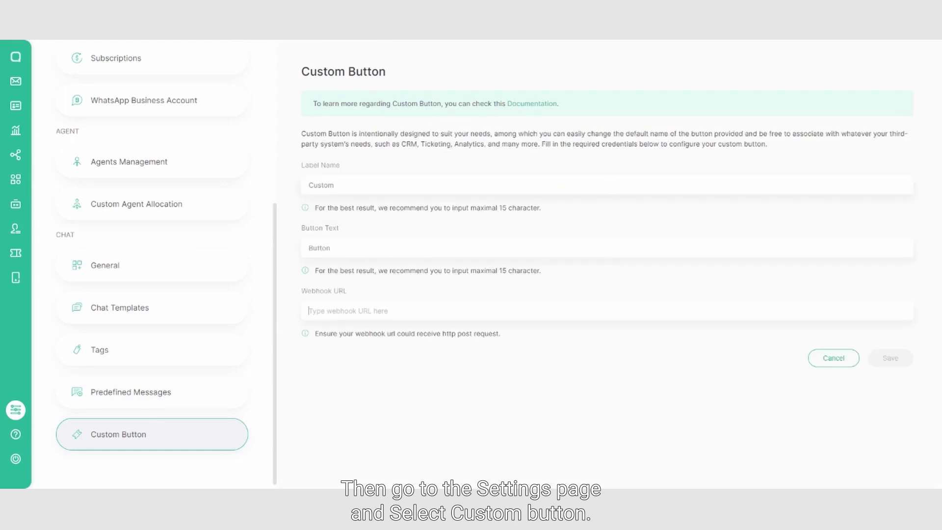
{"action": "left_click", "coordinate": [353, 310]}
{"action": "key", "text": "ctrl+v"}
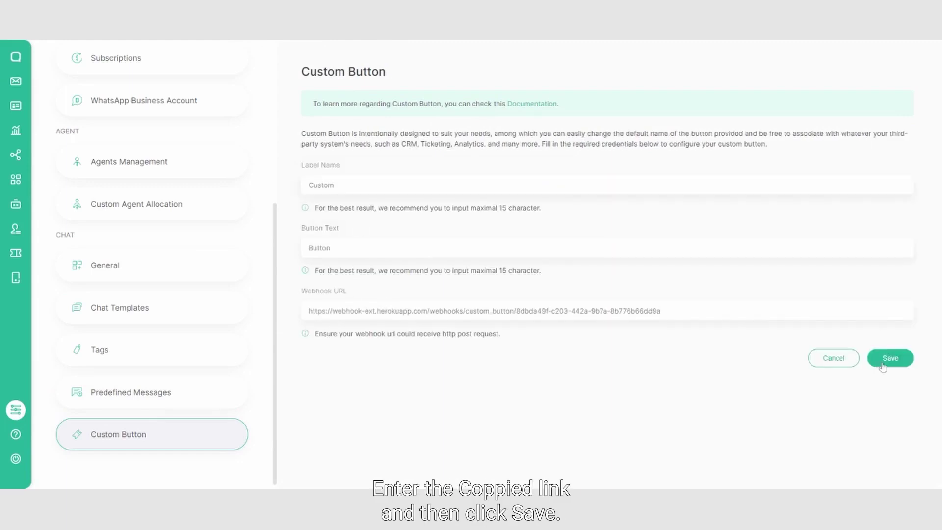
- Save the Custom button and check it appears in the latest conversation's customer info
{"action": "left_click", "coordinate": [884, 360]}
{"action": "left_click", "coordinate": [472, 321]}
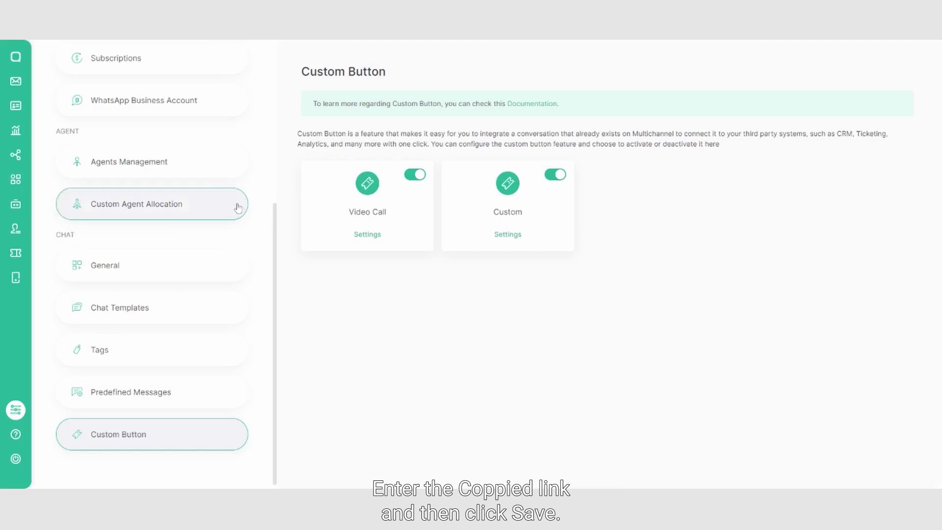
{"action": "left_click", "coordinate": [10, 84]}
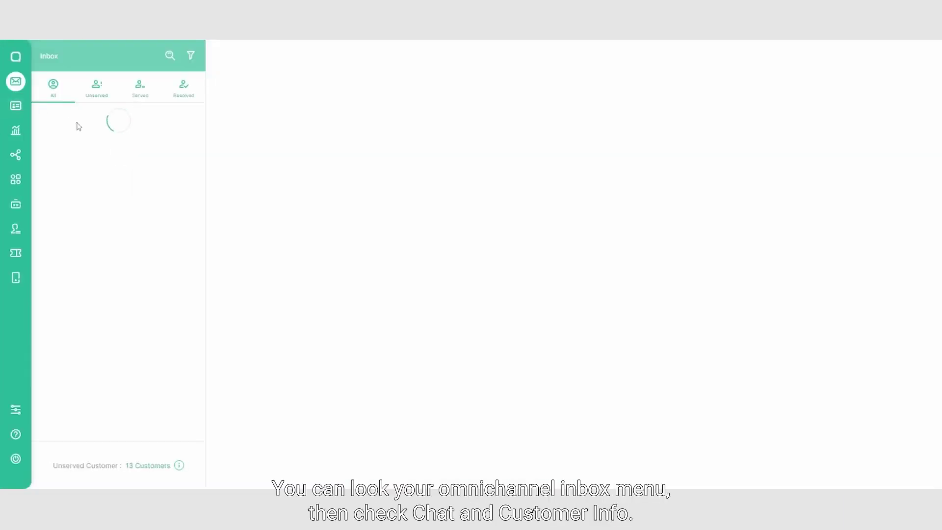
{"action": "left_click", "coordinate": [93, 126]}
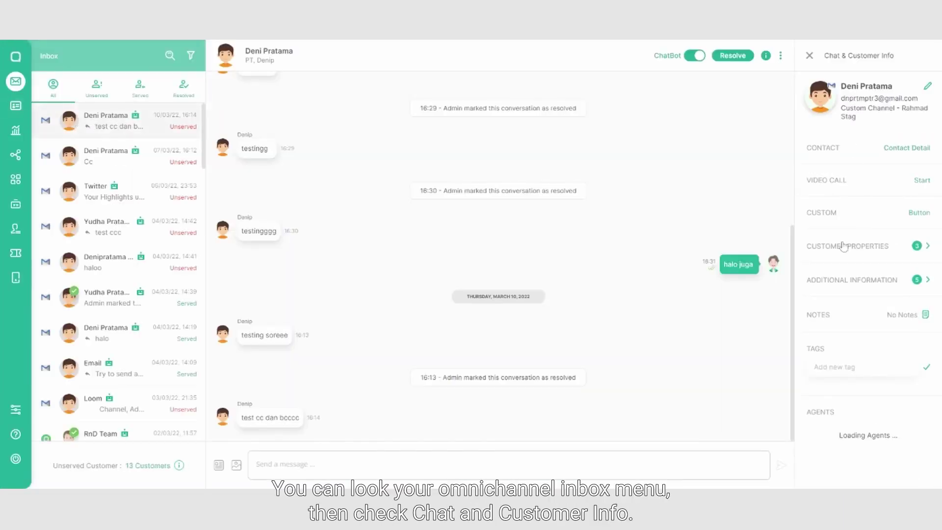